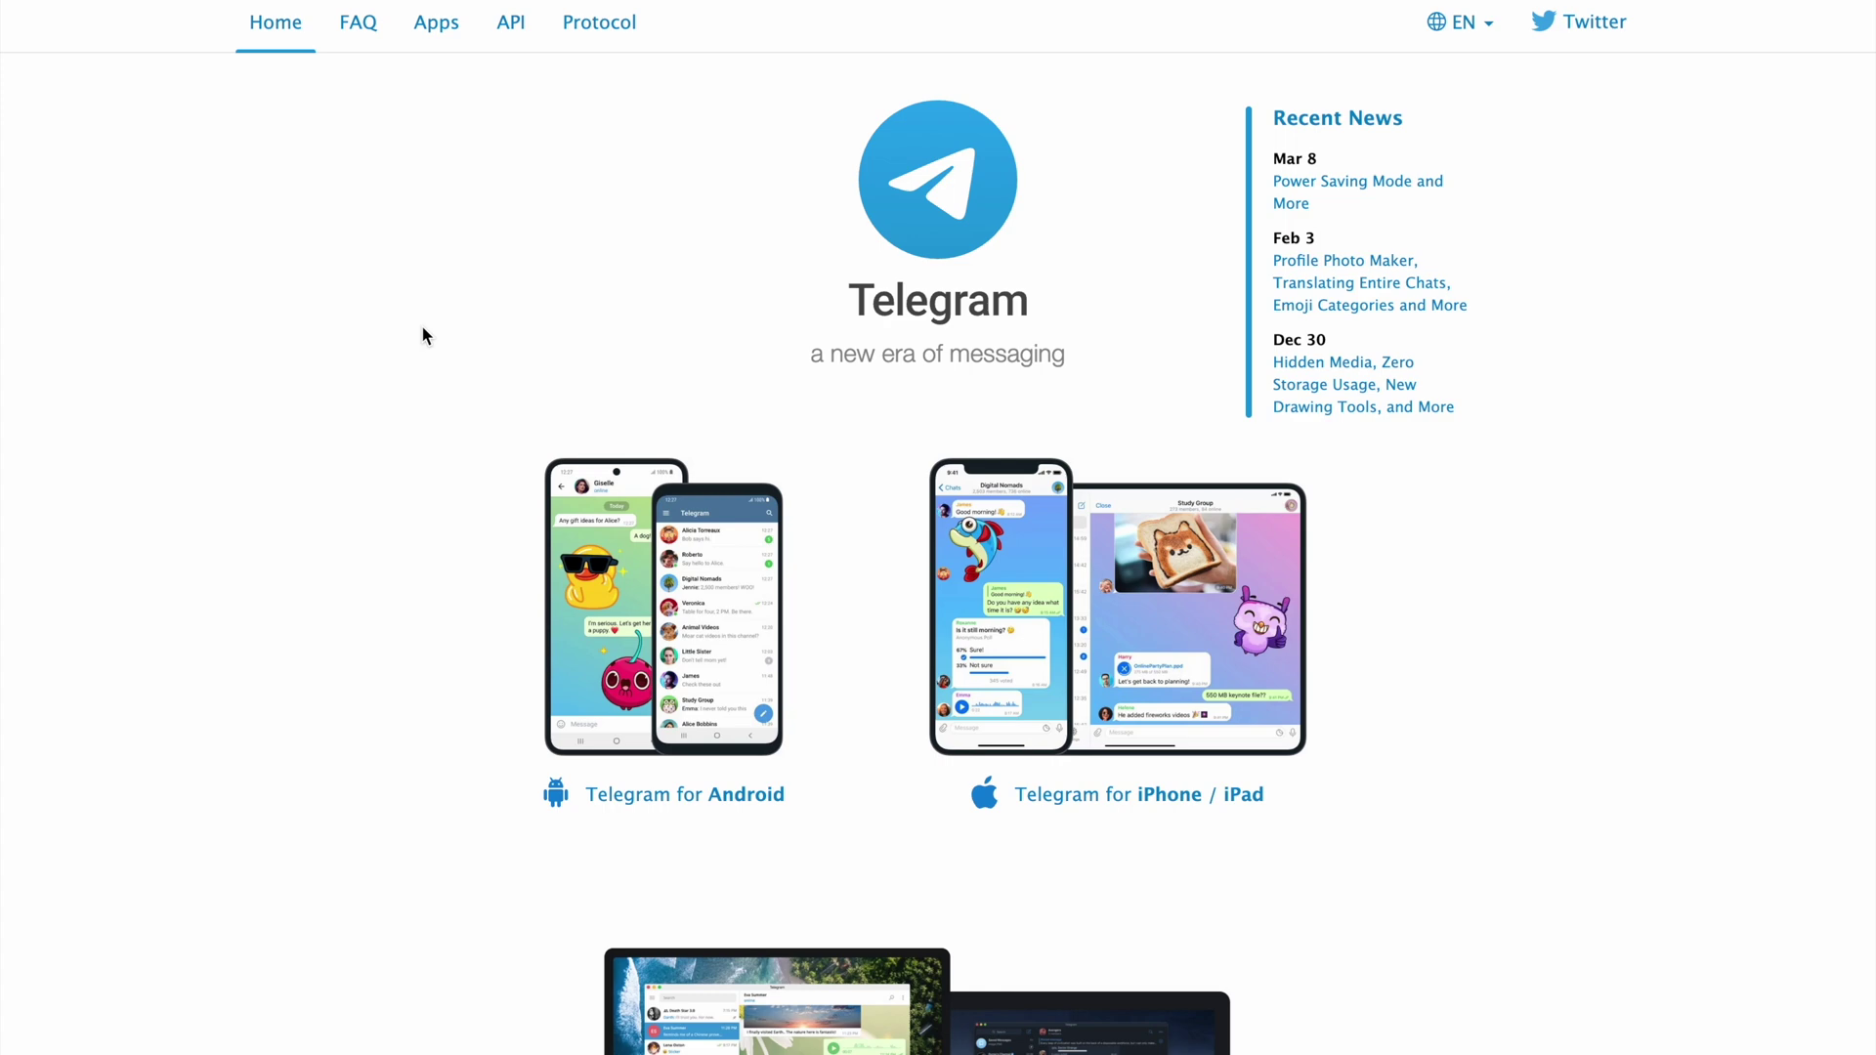
Open the Telegram Bot API introduction for developers and read through the bot use cases and the section on how bots work
click(511, 37)
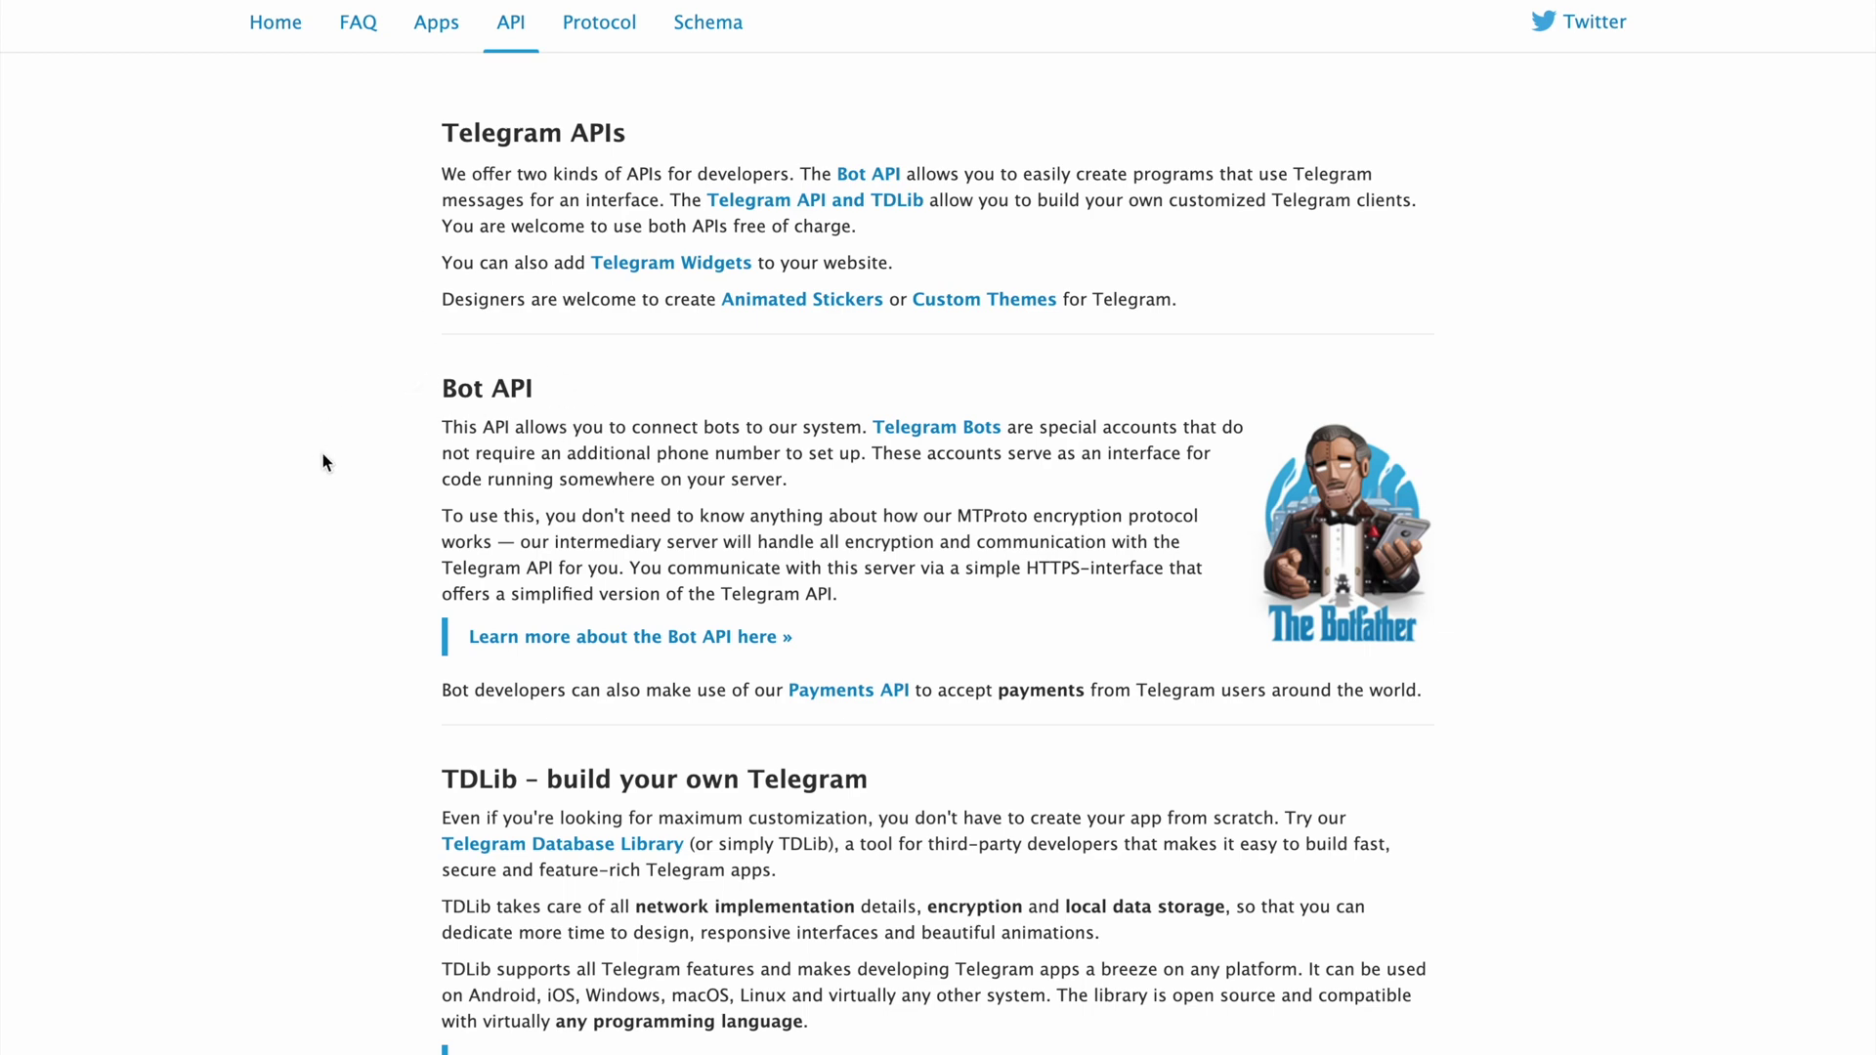
click(572, 650)
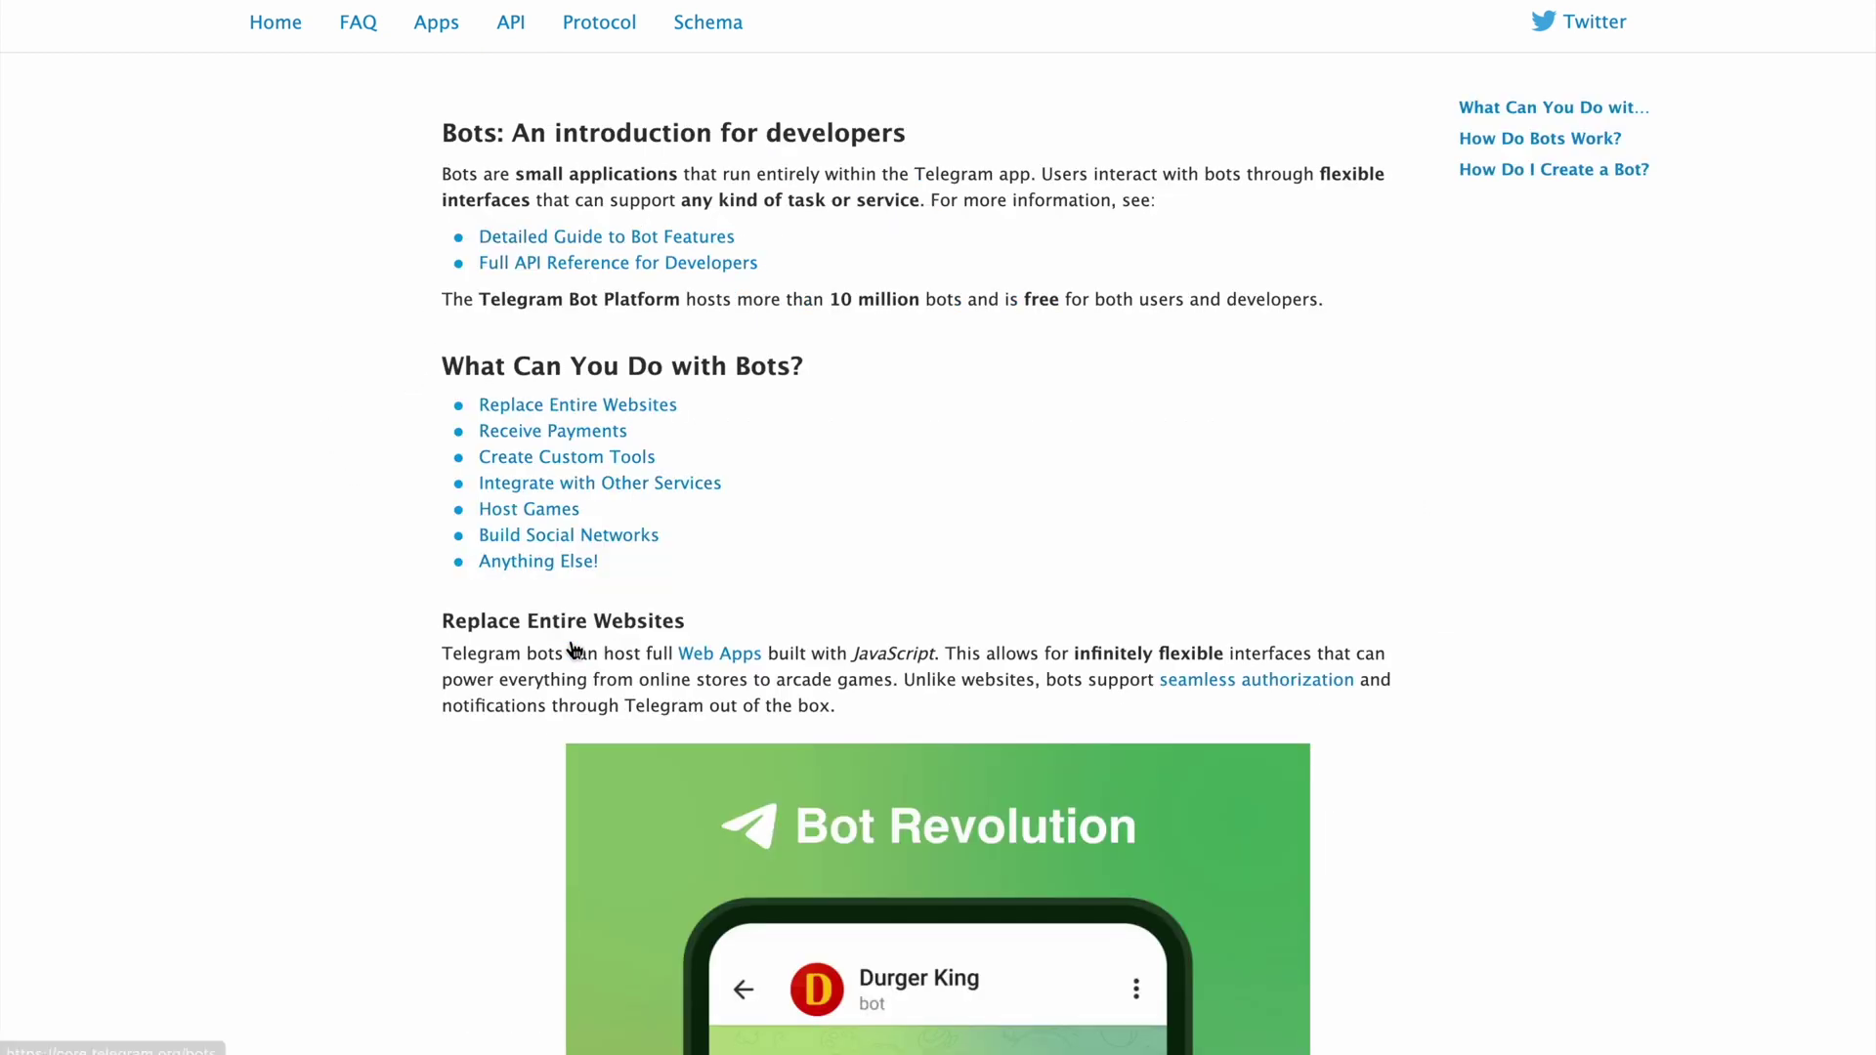
scroll(708, 530, down, 1)
scroll(707, 539, down, 6)
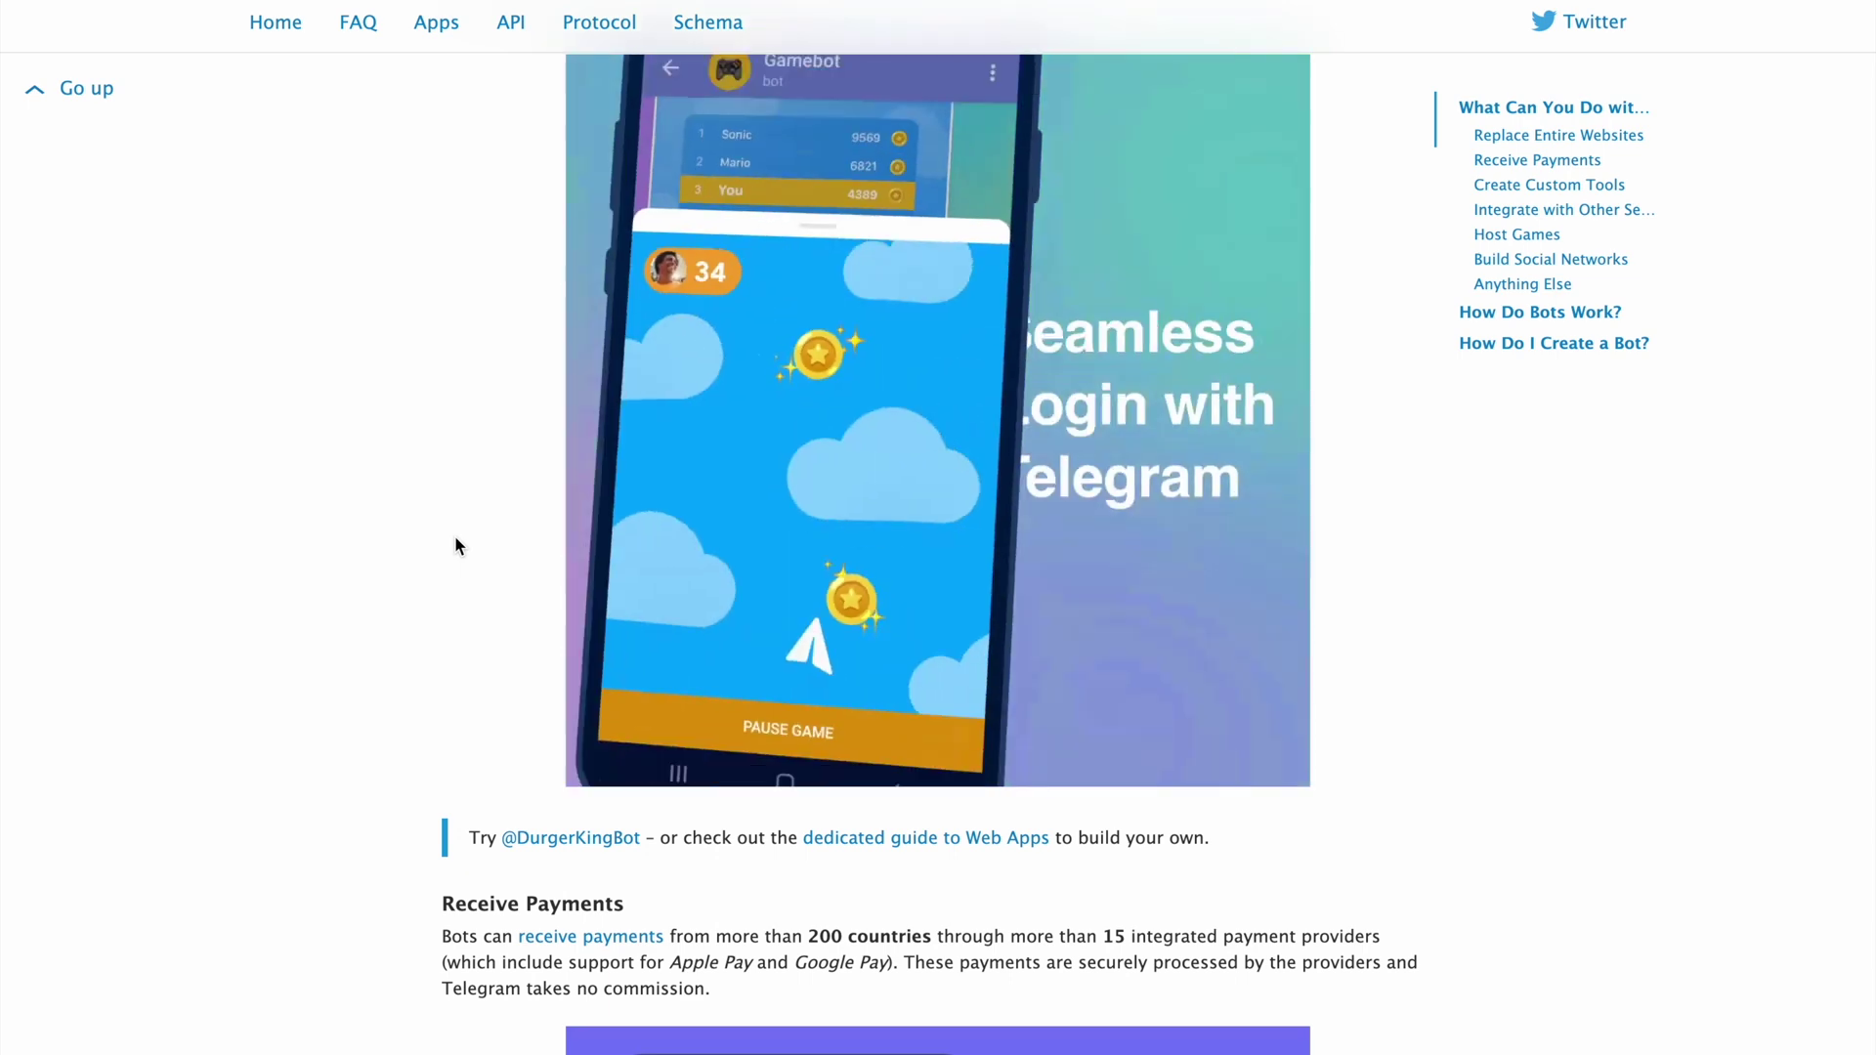
scroll(455, 534, down, 15)
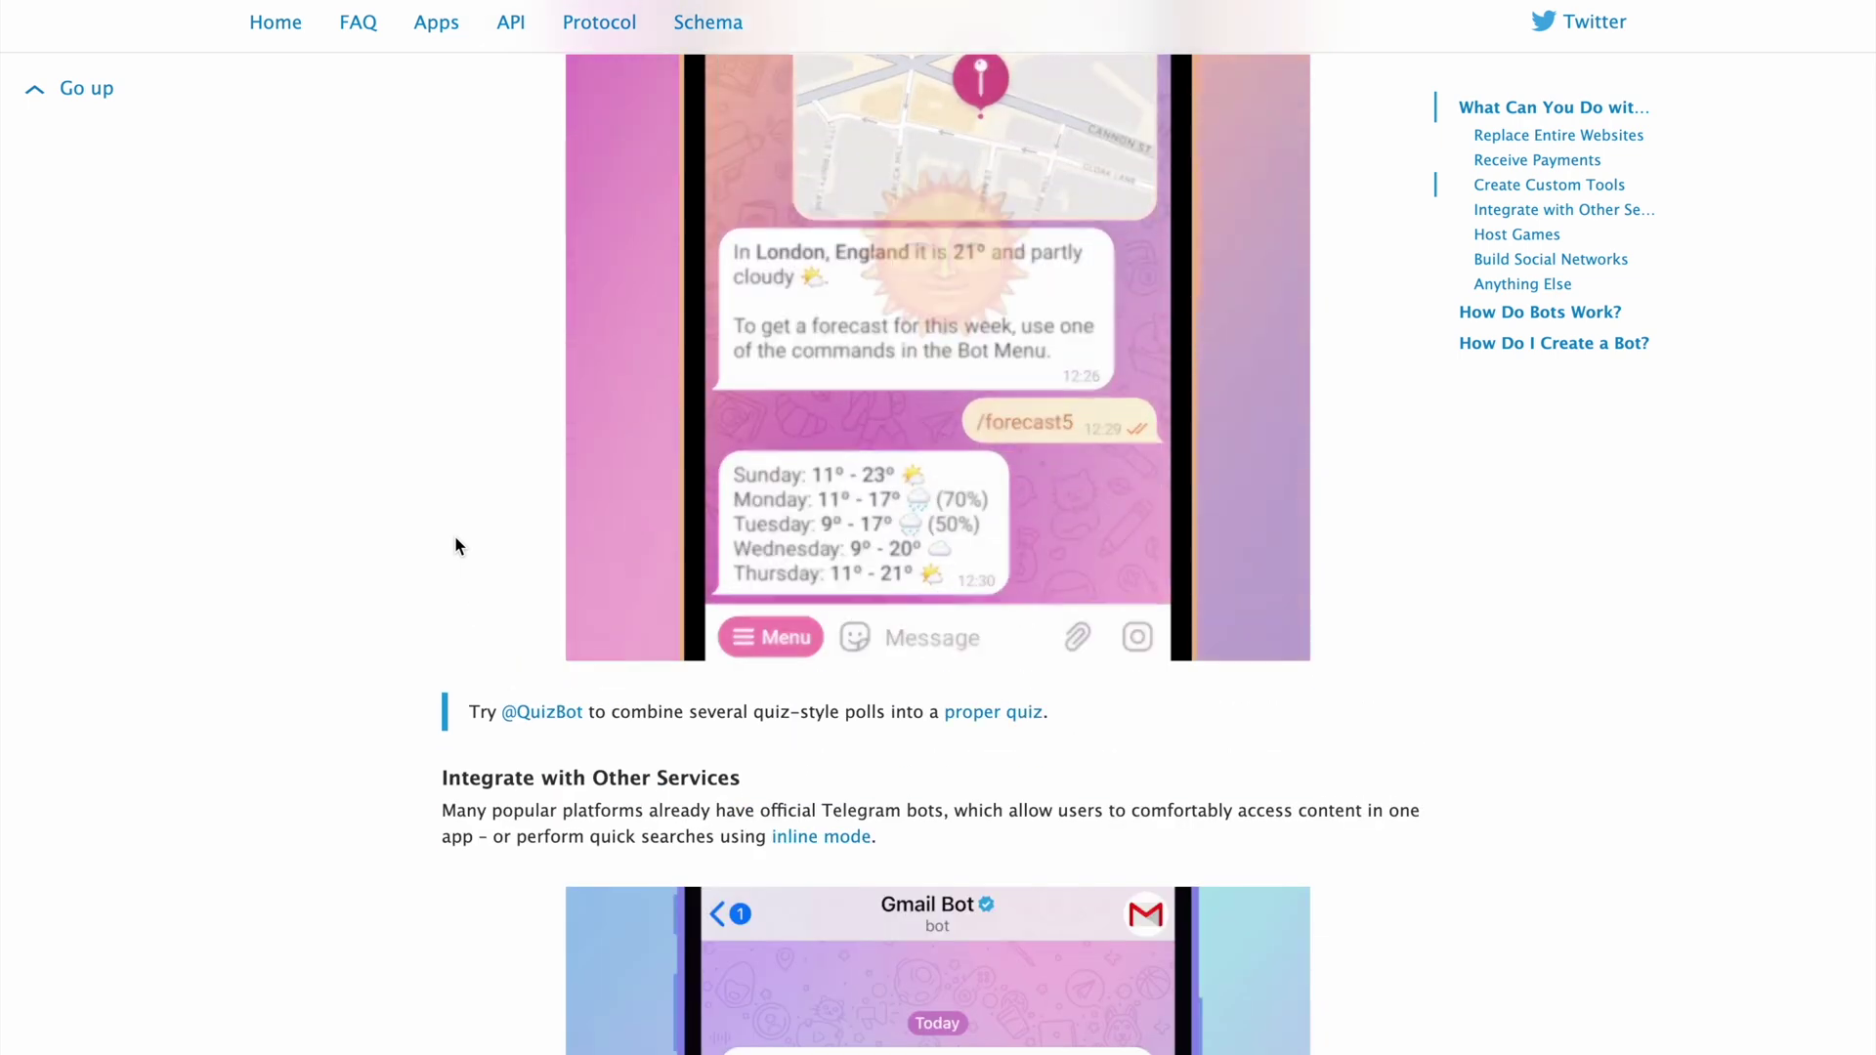
scroll(457, 538, down, 7)
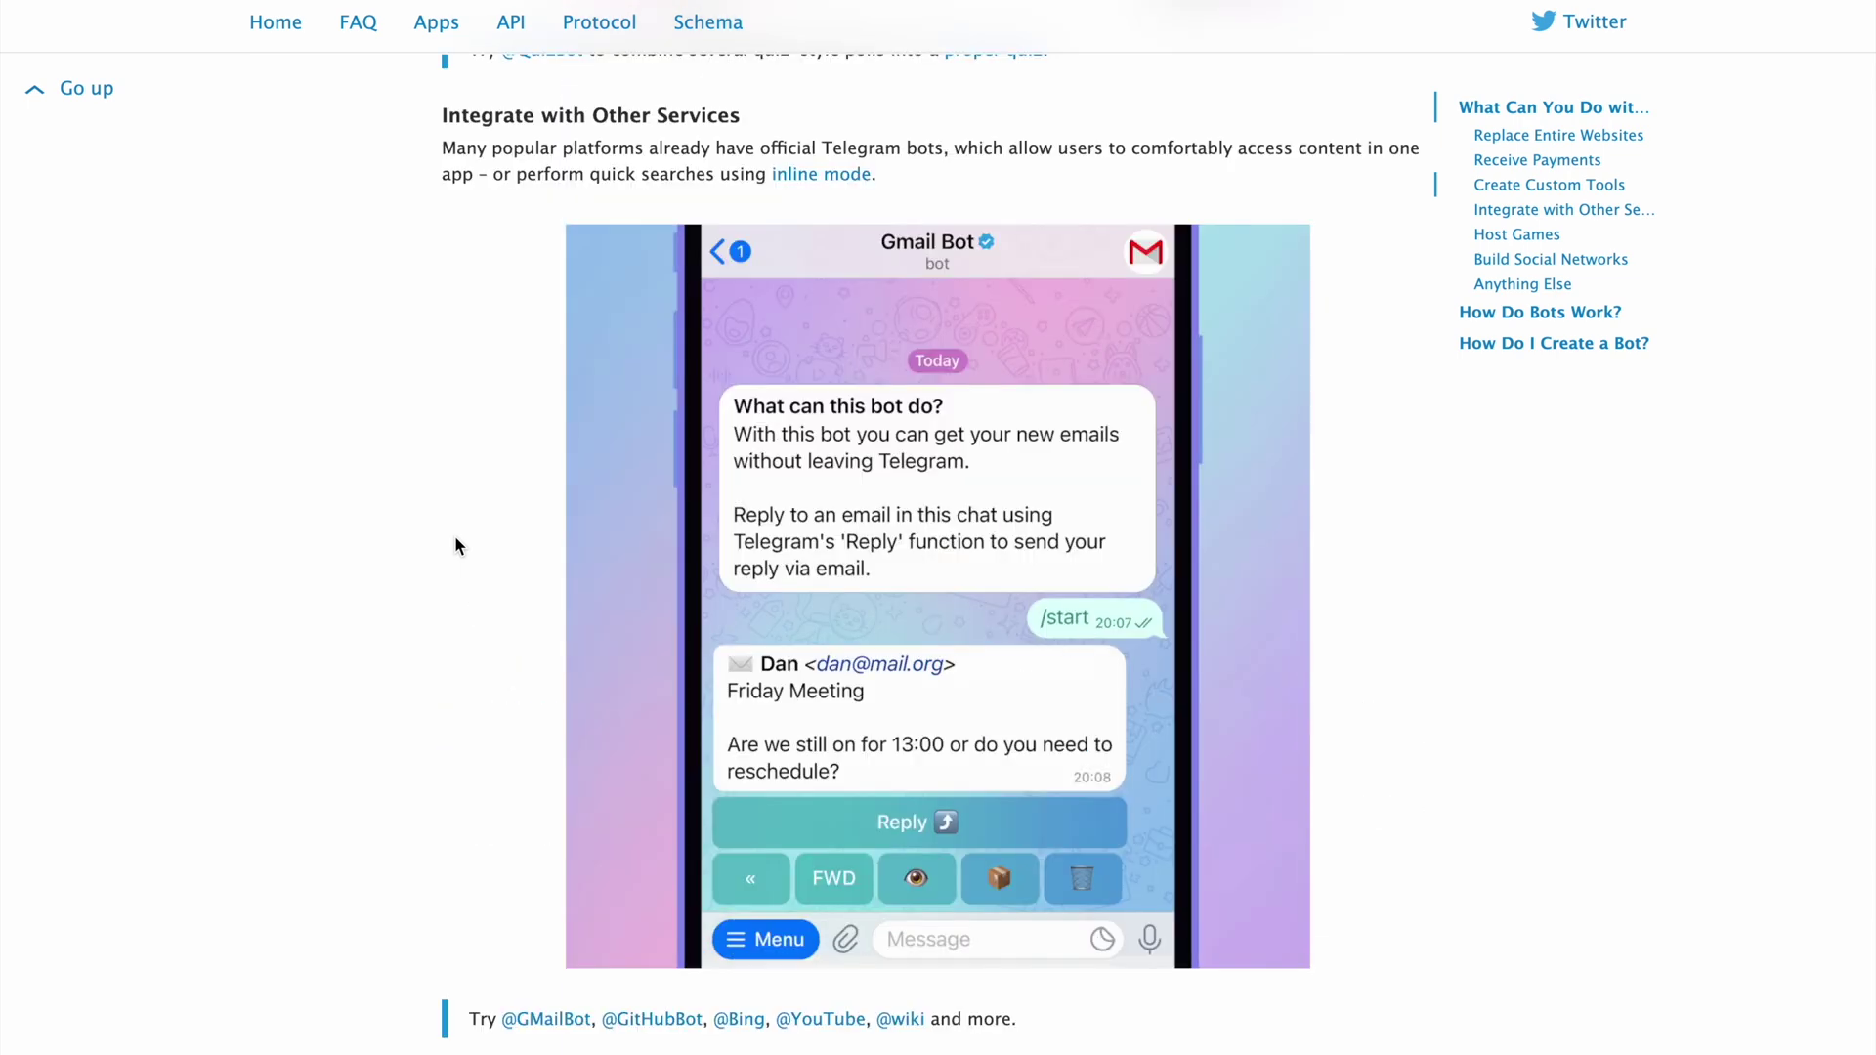
scroll(455, 534, down, 1)
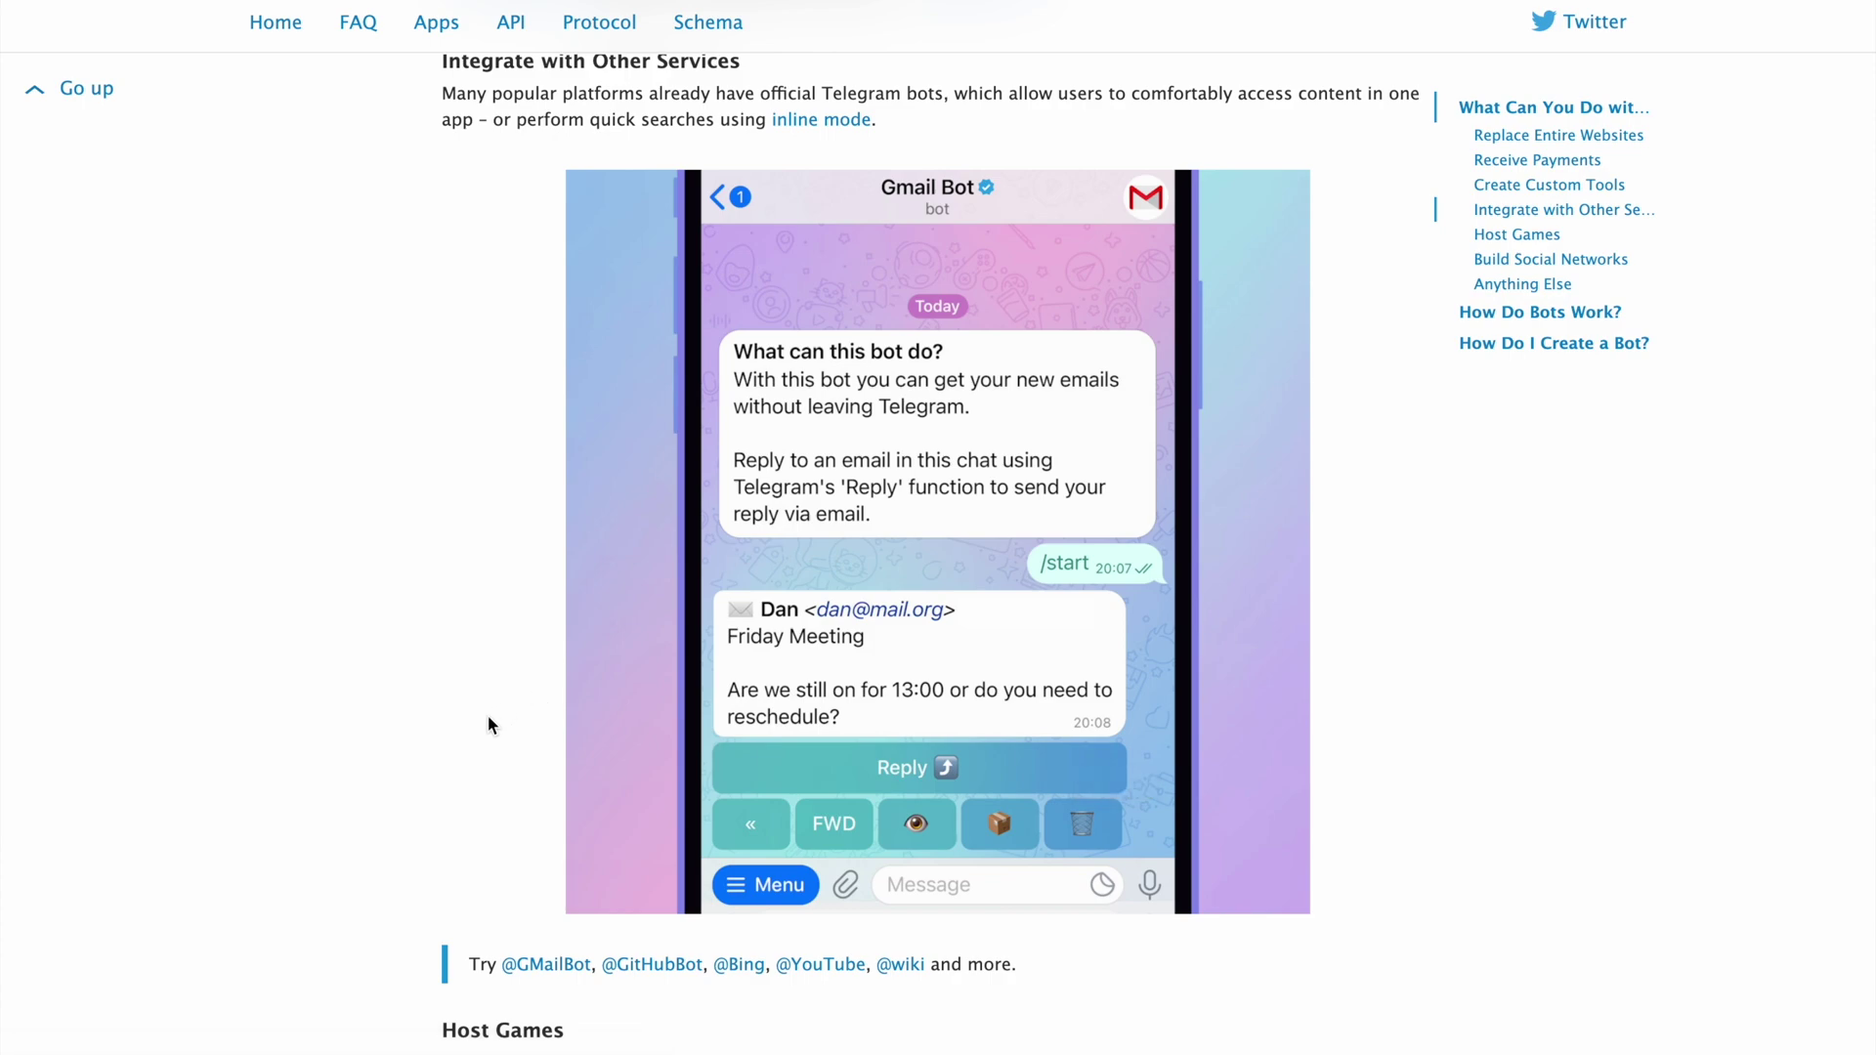
scroll(492, 725, down, 9)
scroll(491, 724, down, 12)
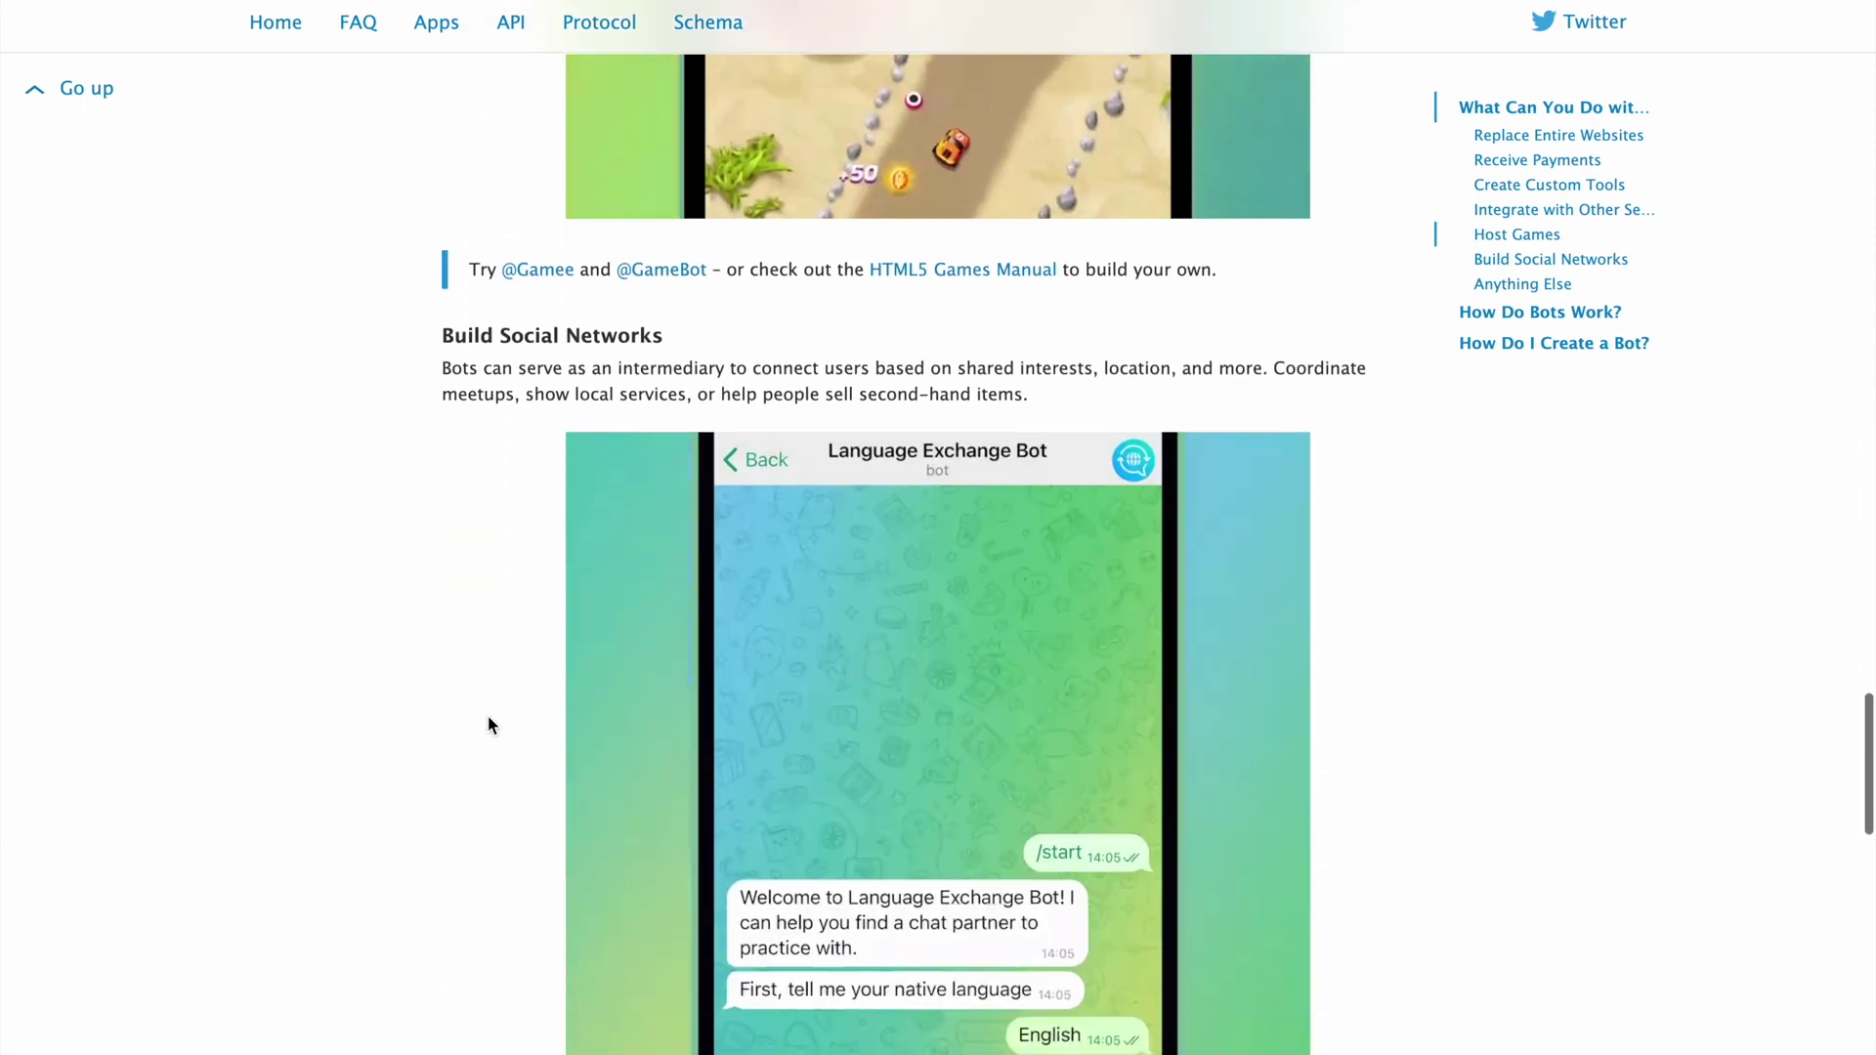
scroll(492, 724, down, 12)
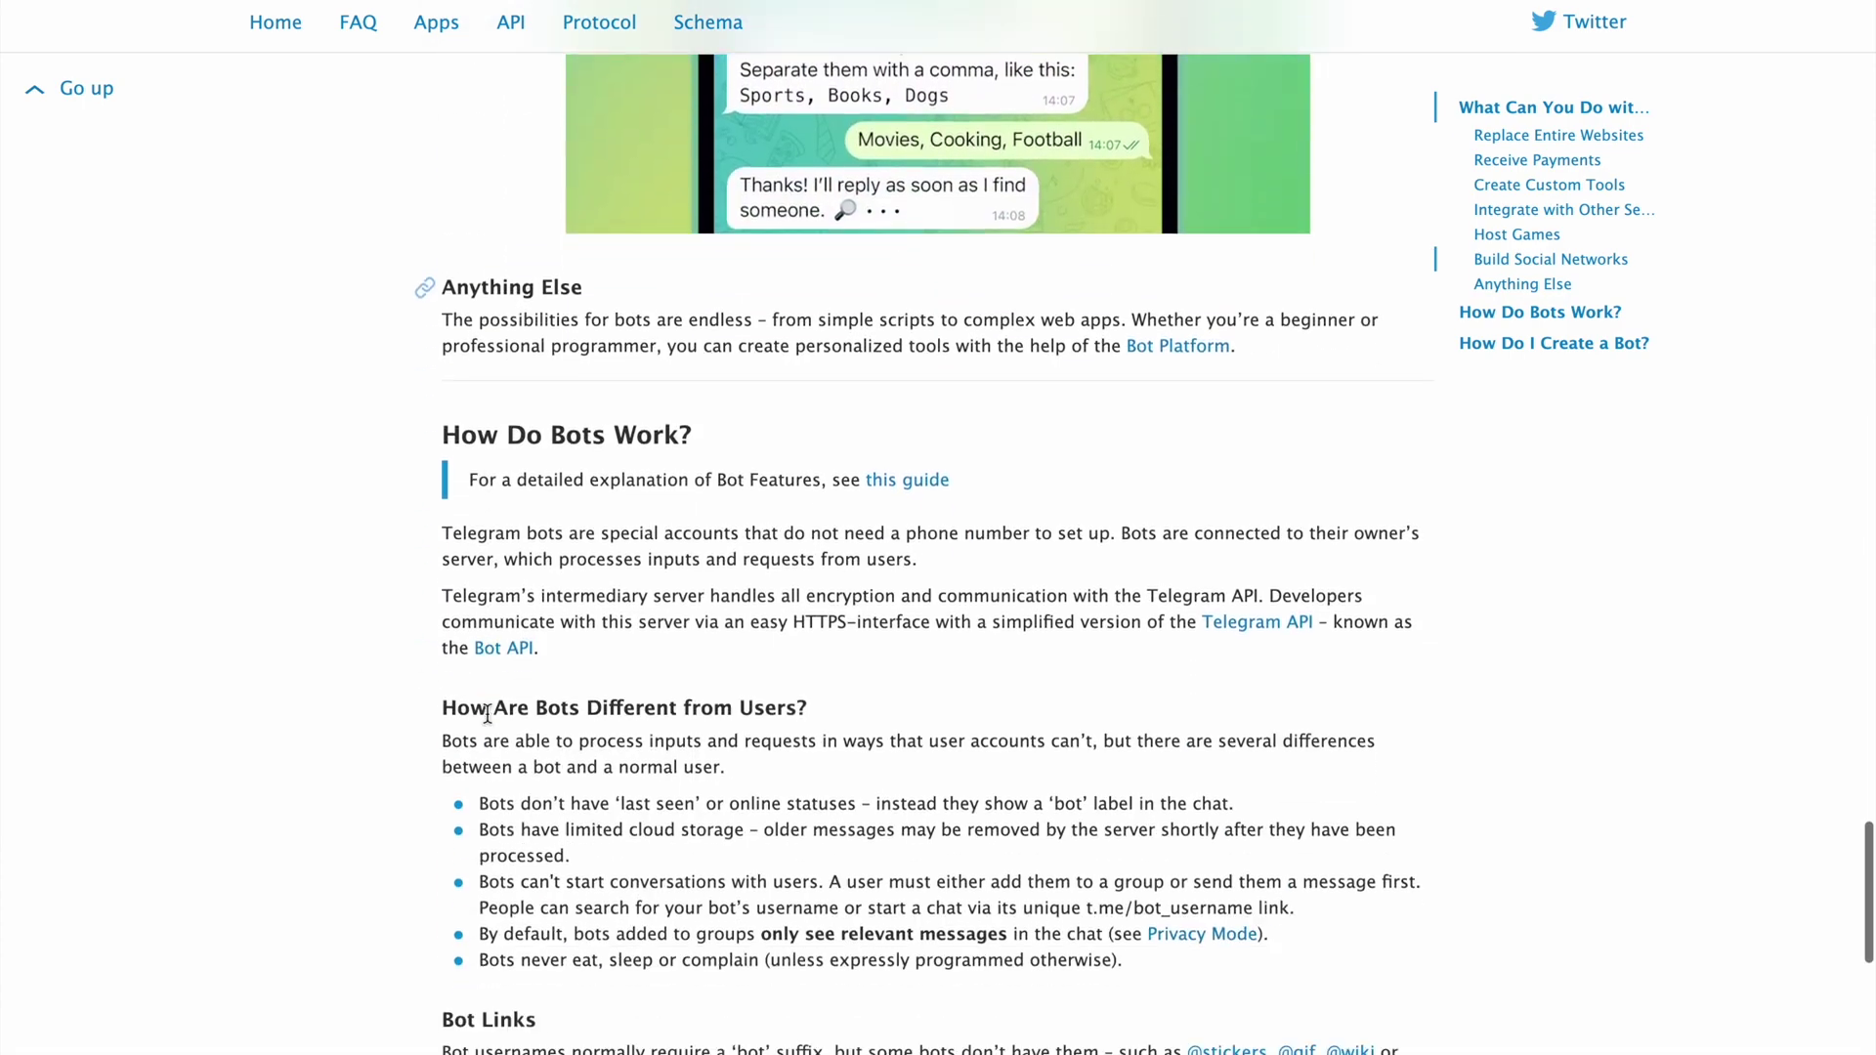
scroll(490, 724, down, 3)
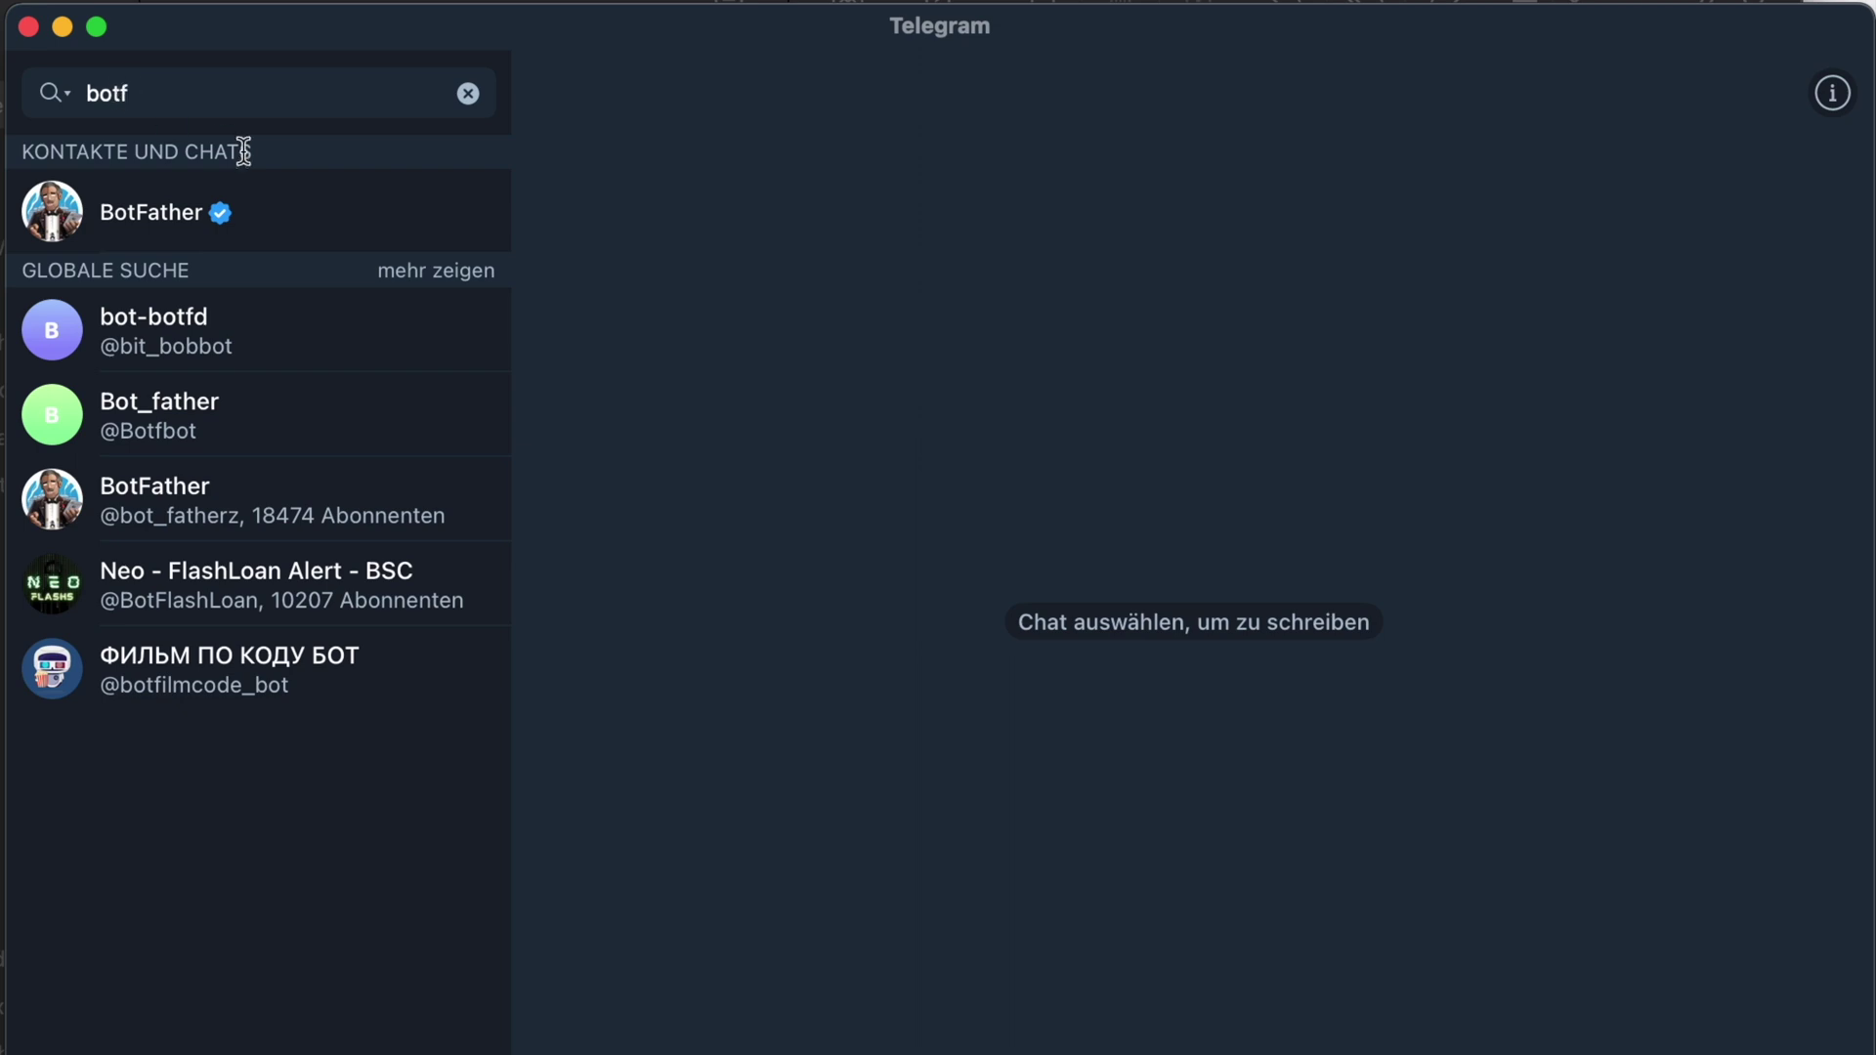
In the Telegram app, search for "botfath" to find the verified BotFather chat and message it "hello world"
text(at)
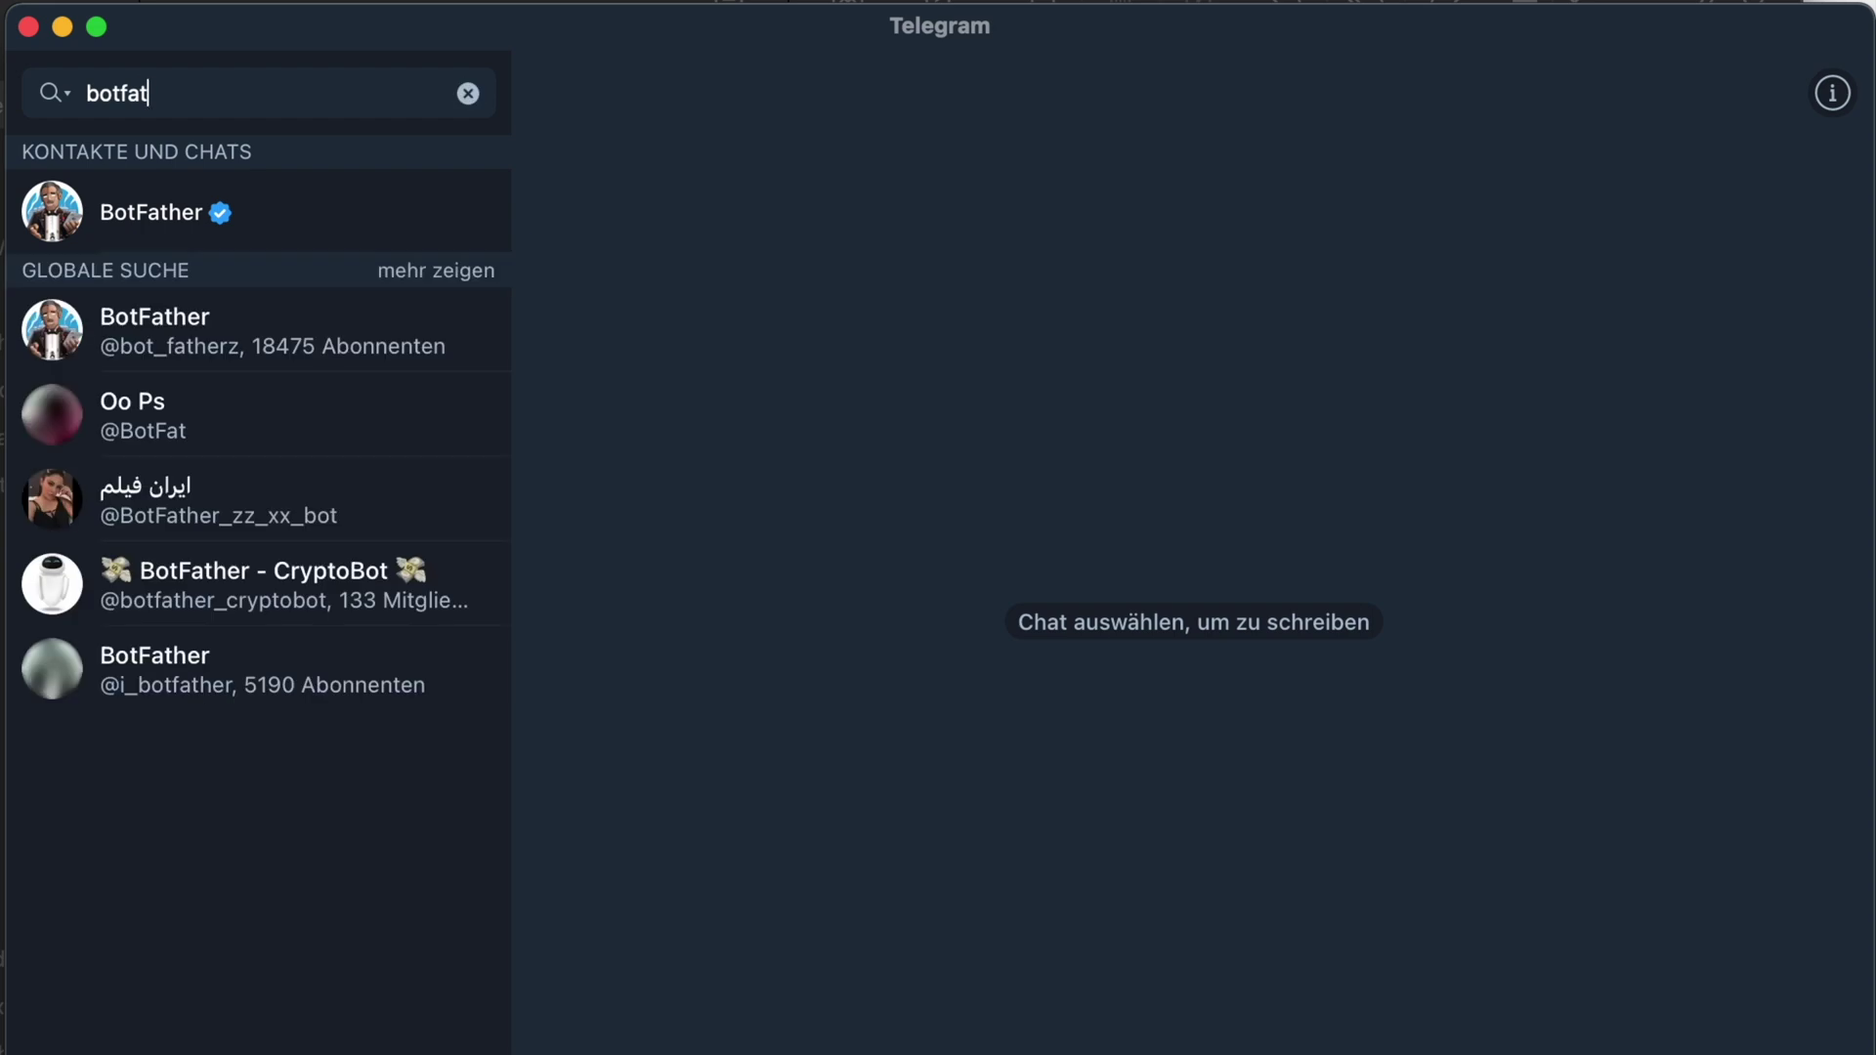
text(h)
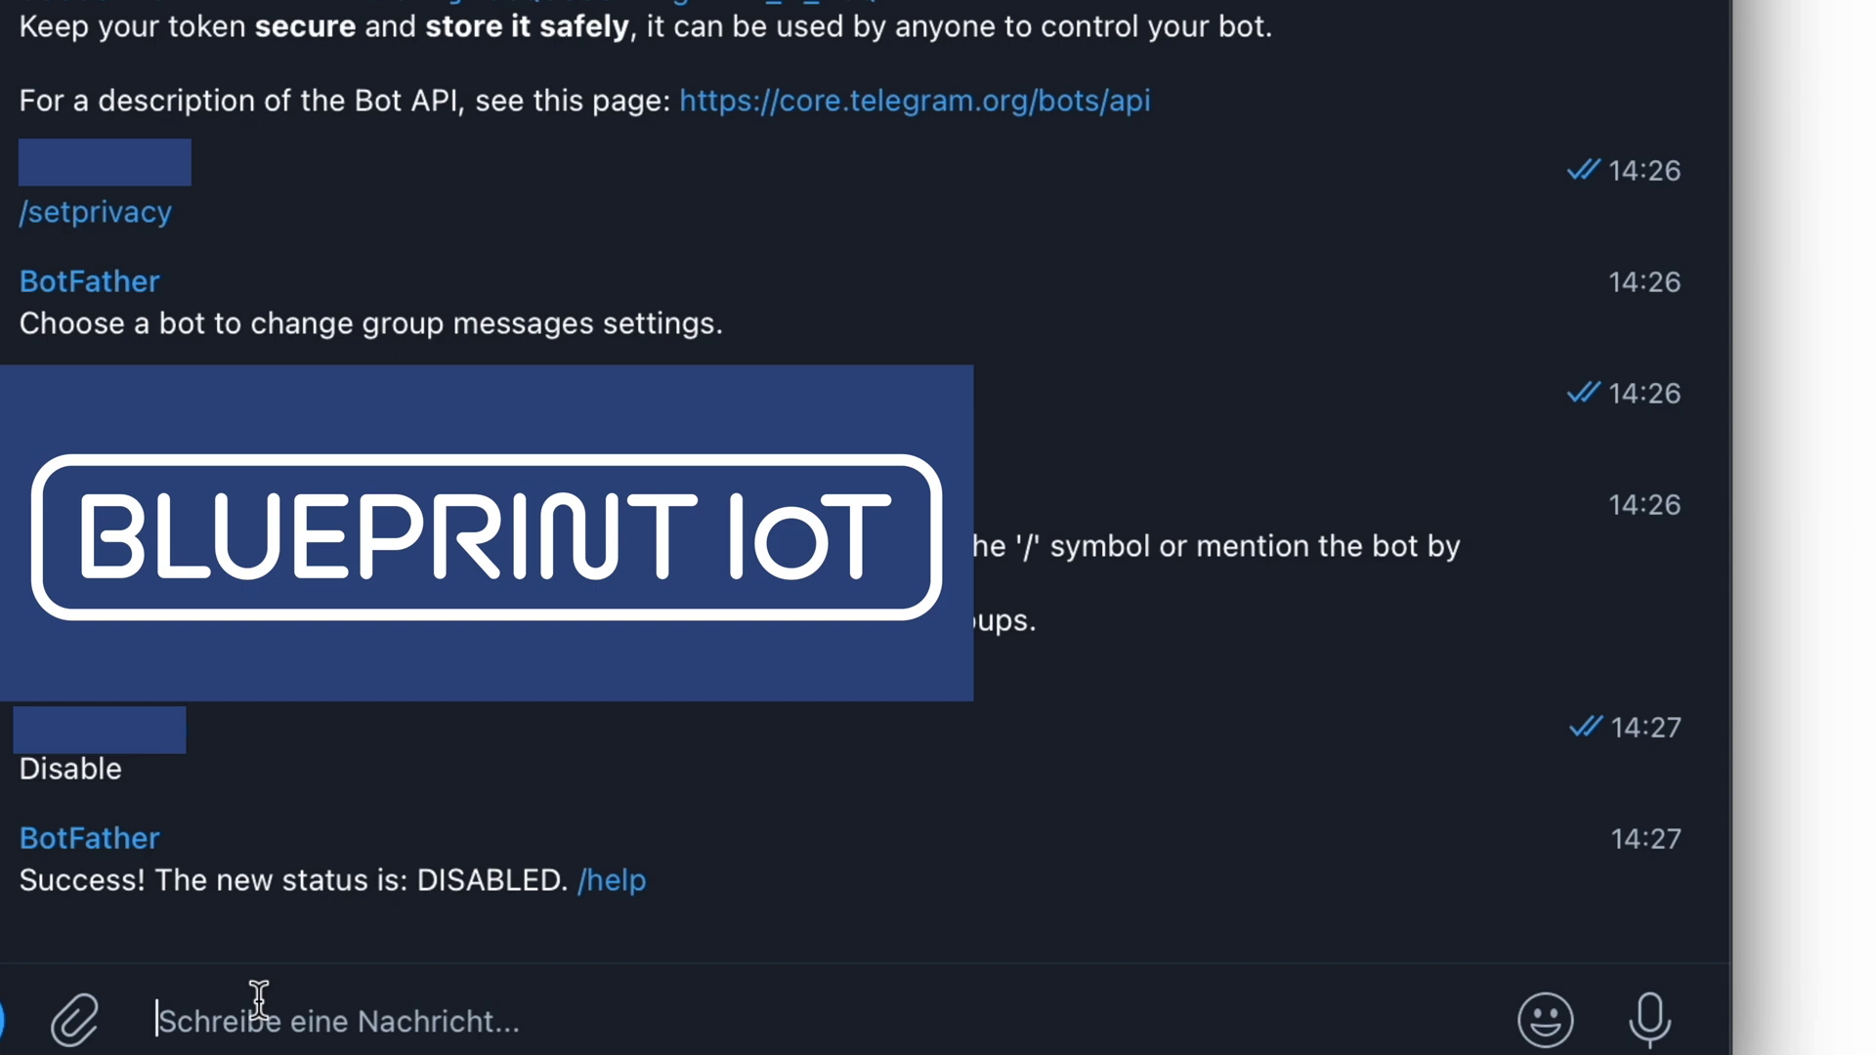
text(hel)
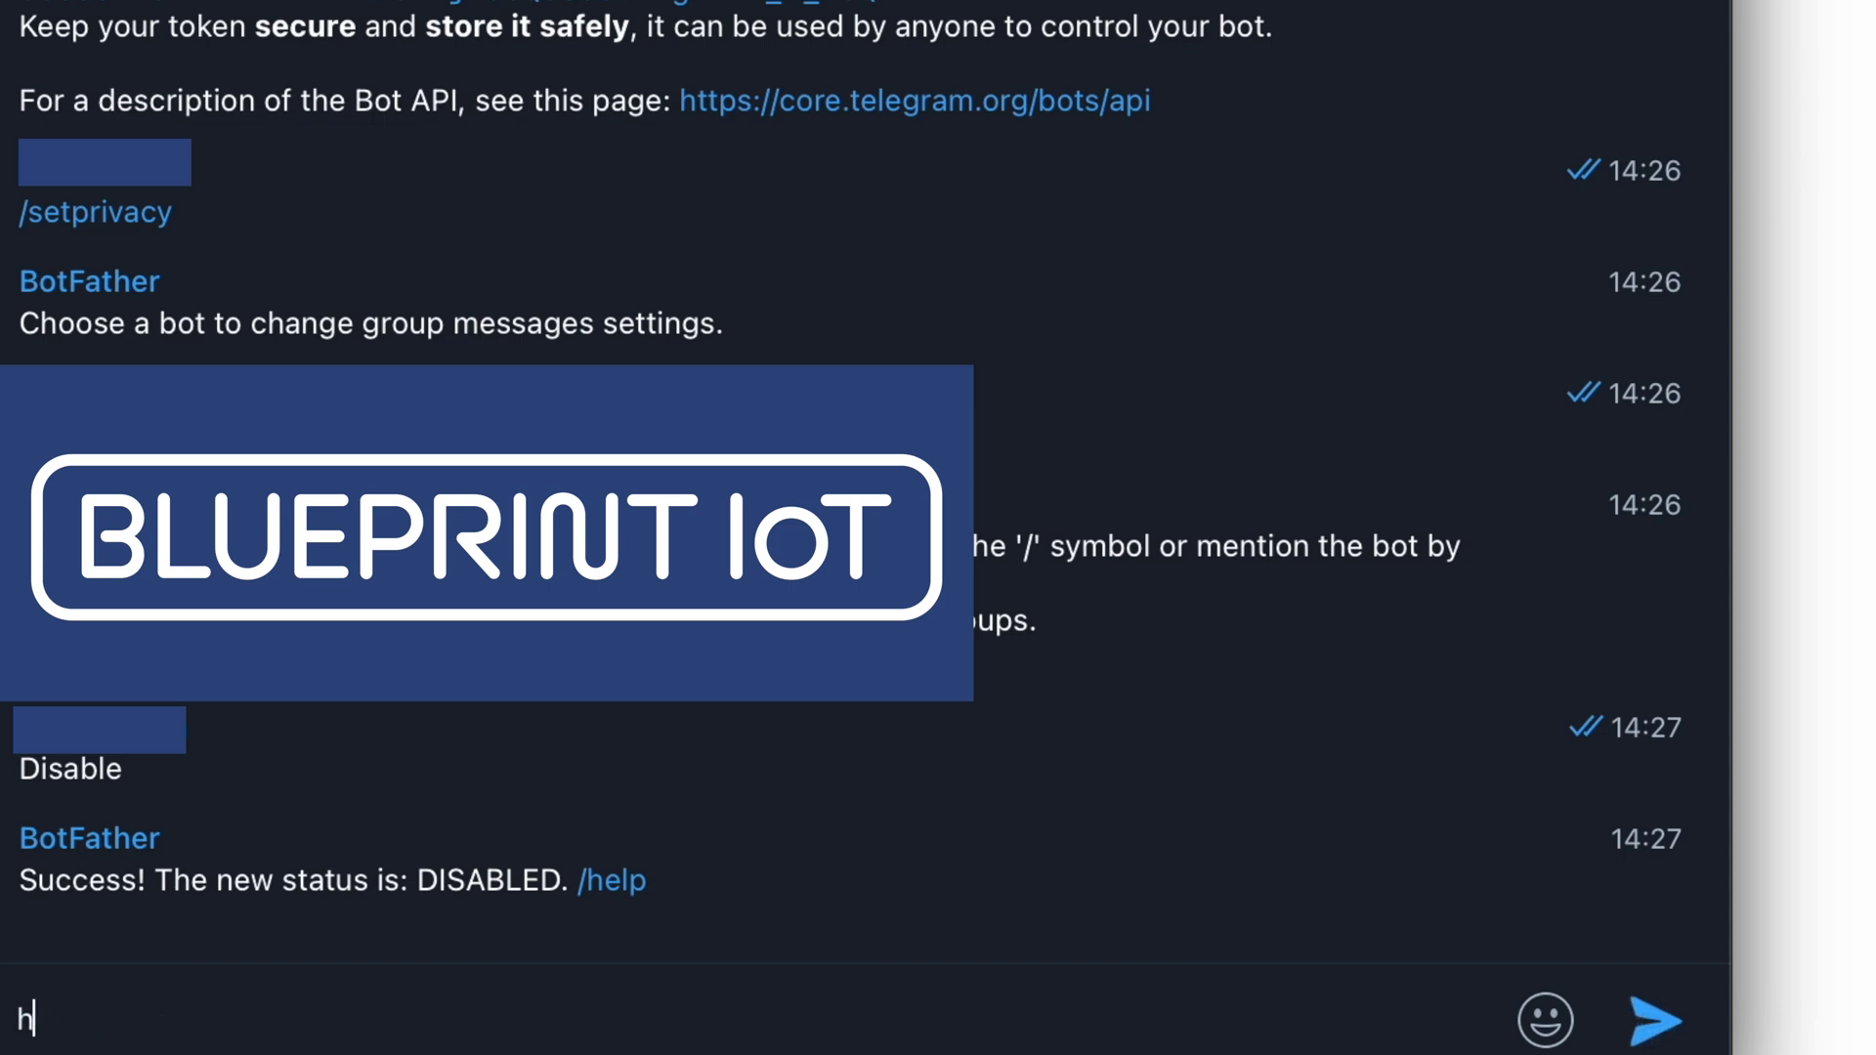
text(lo world)
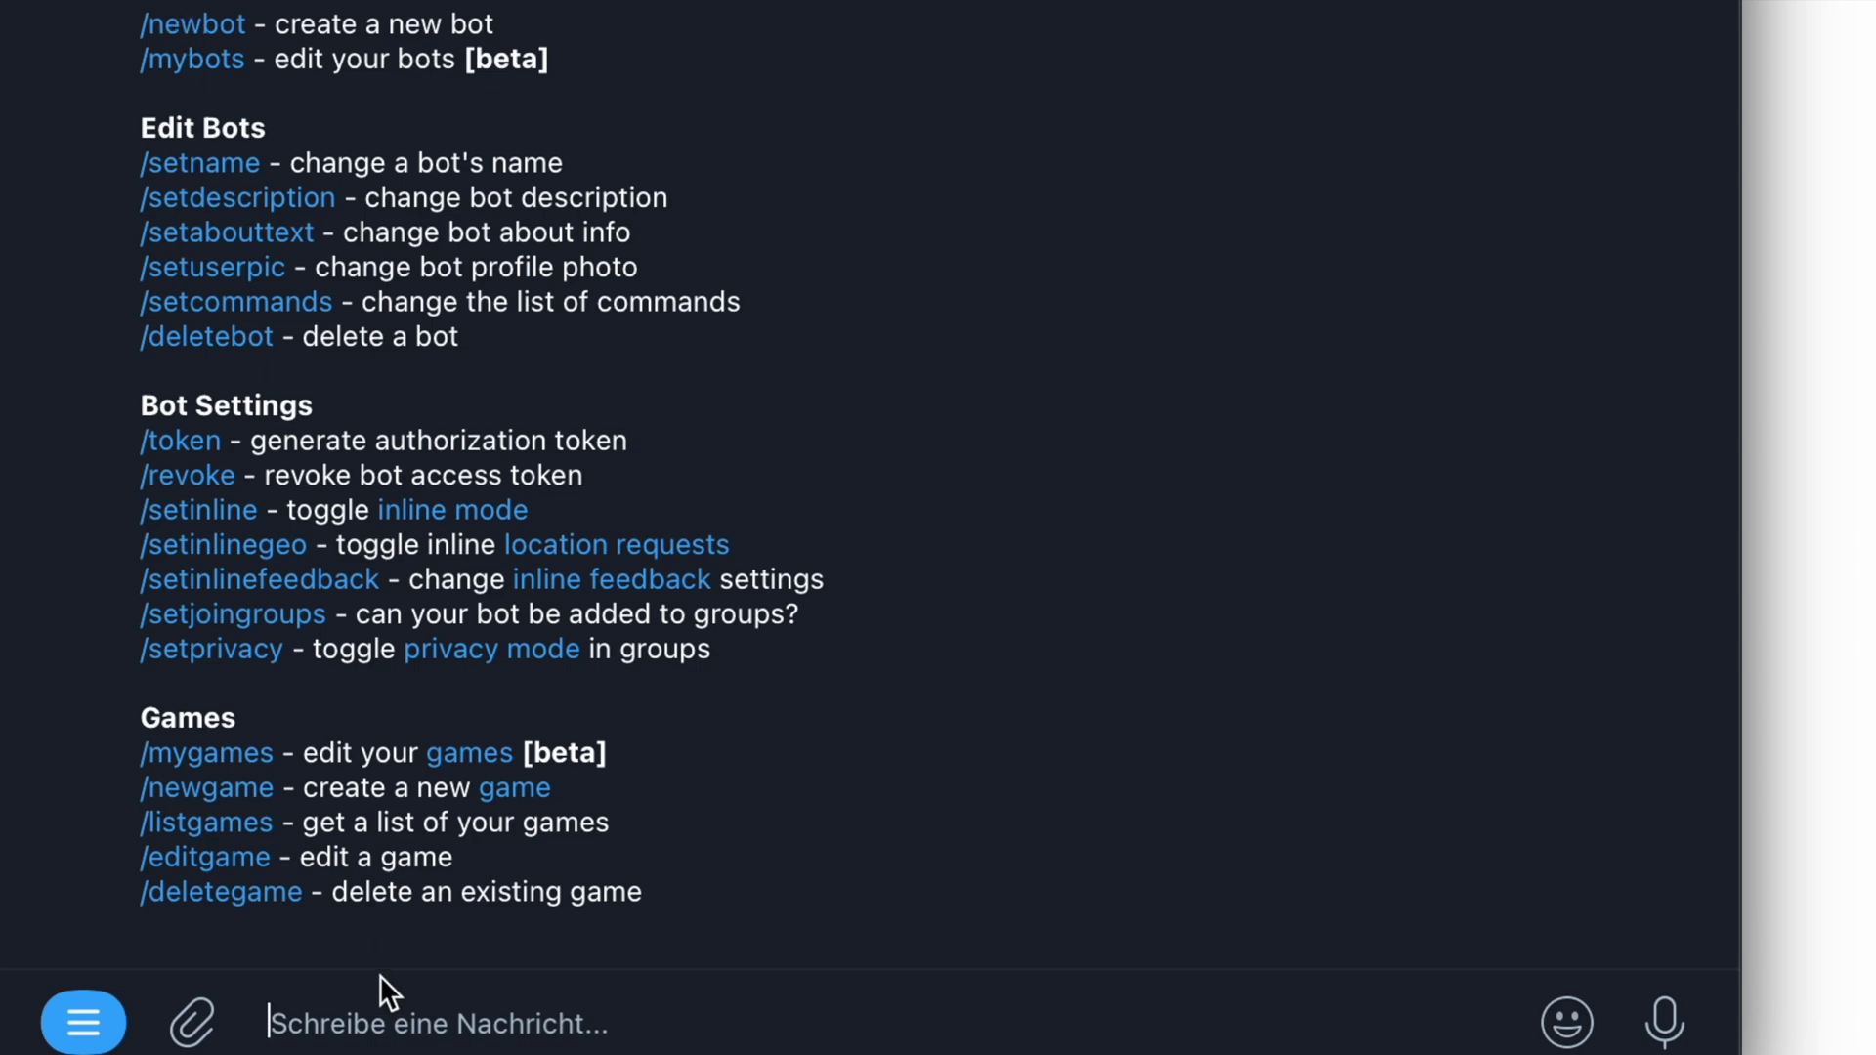
Create a new bot through BotFather's /newbot command, with the name Blueprint IoT and the username blueprintiotbot
text(/)
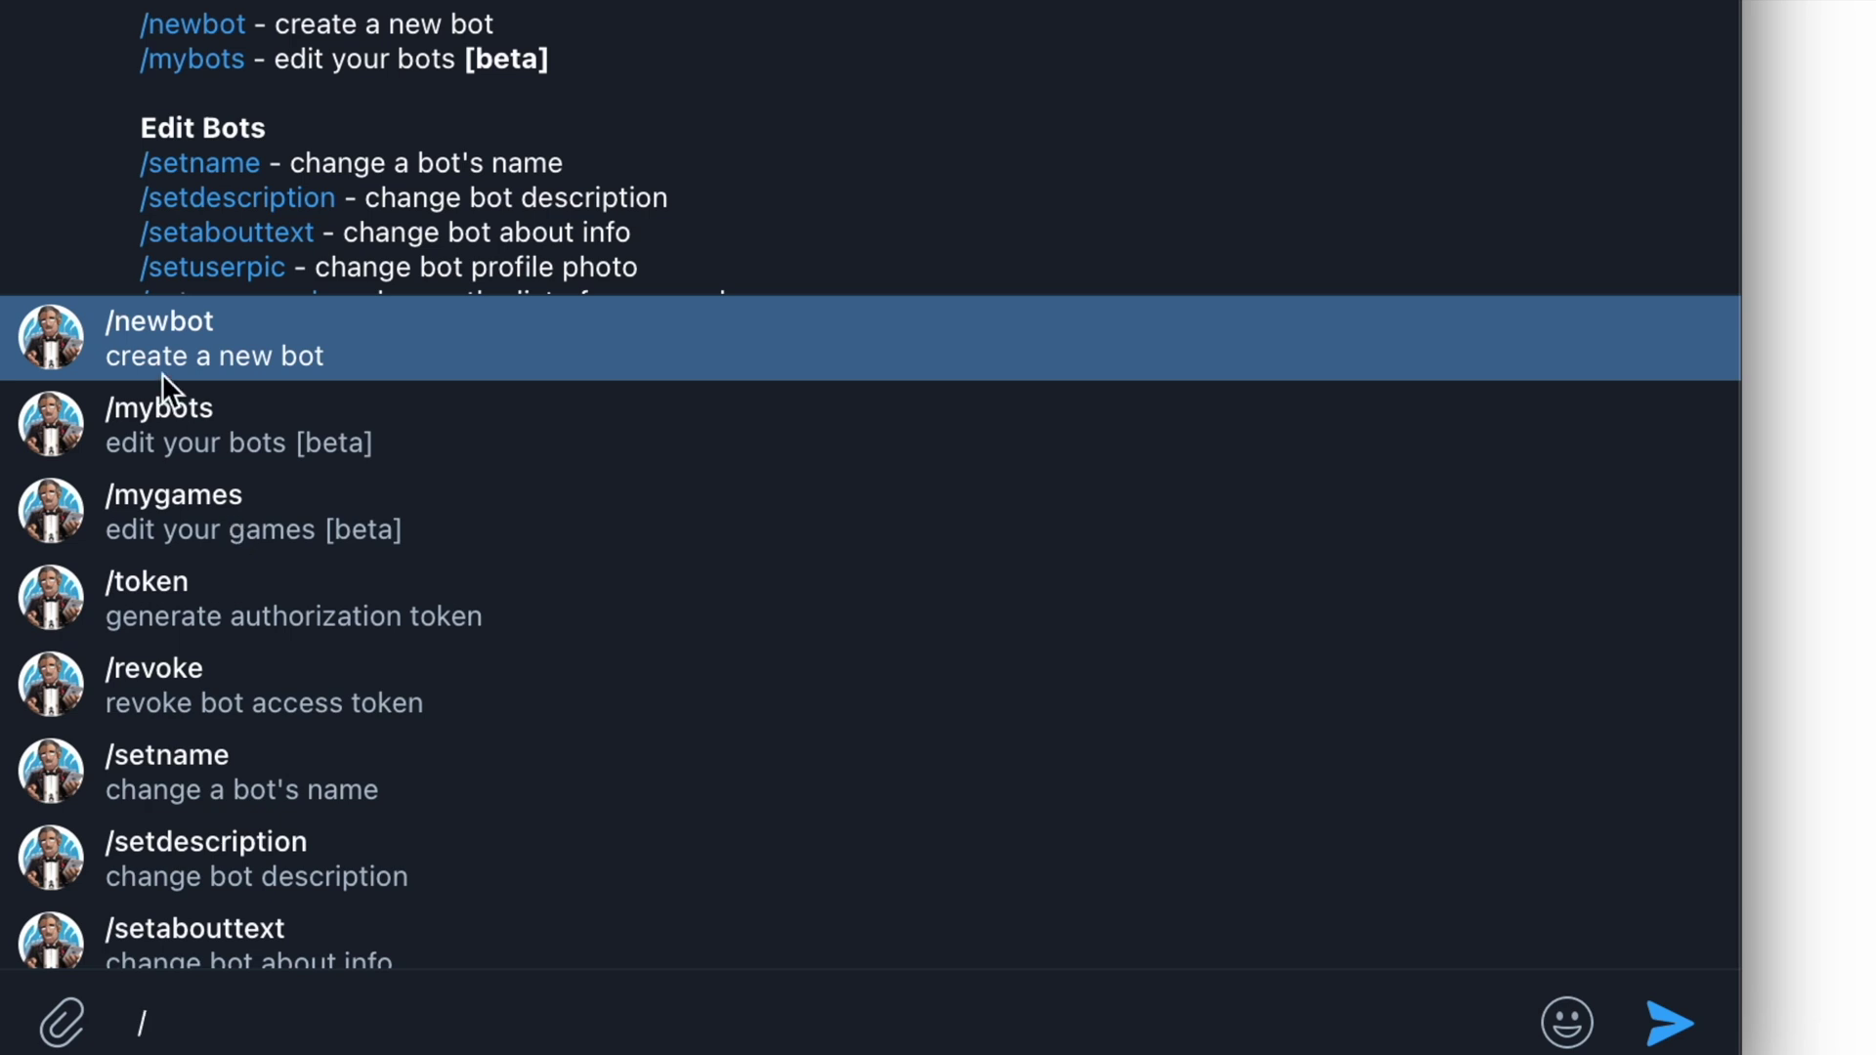
click(156, 342)
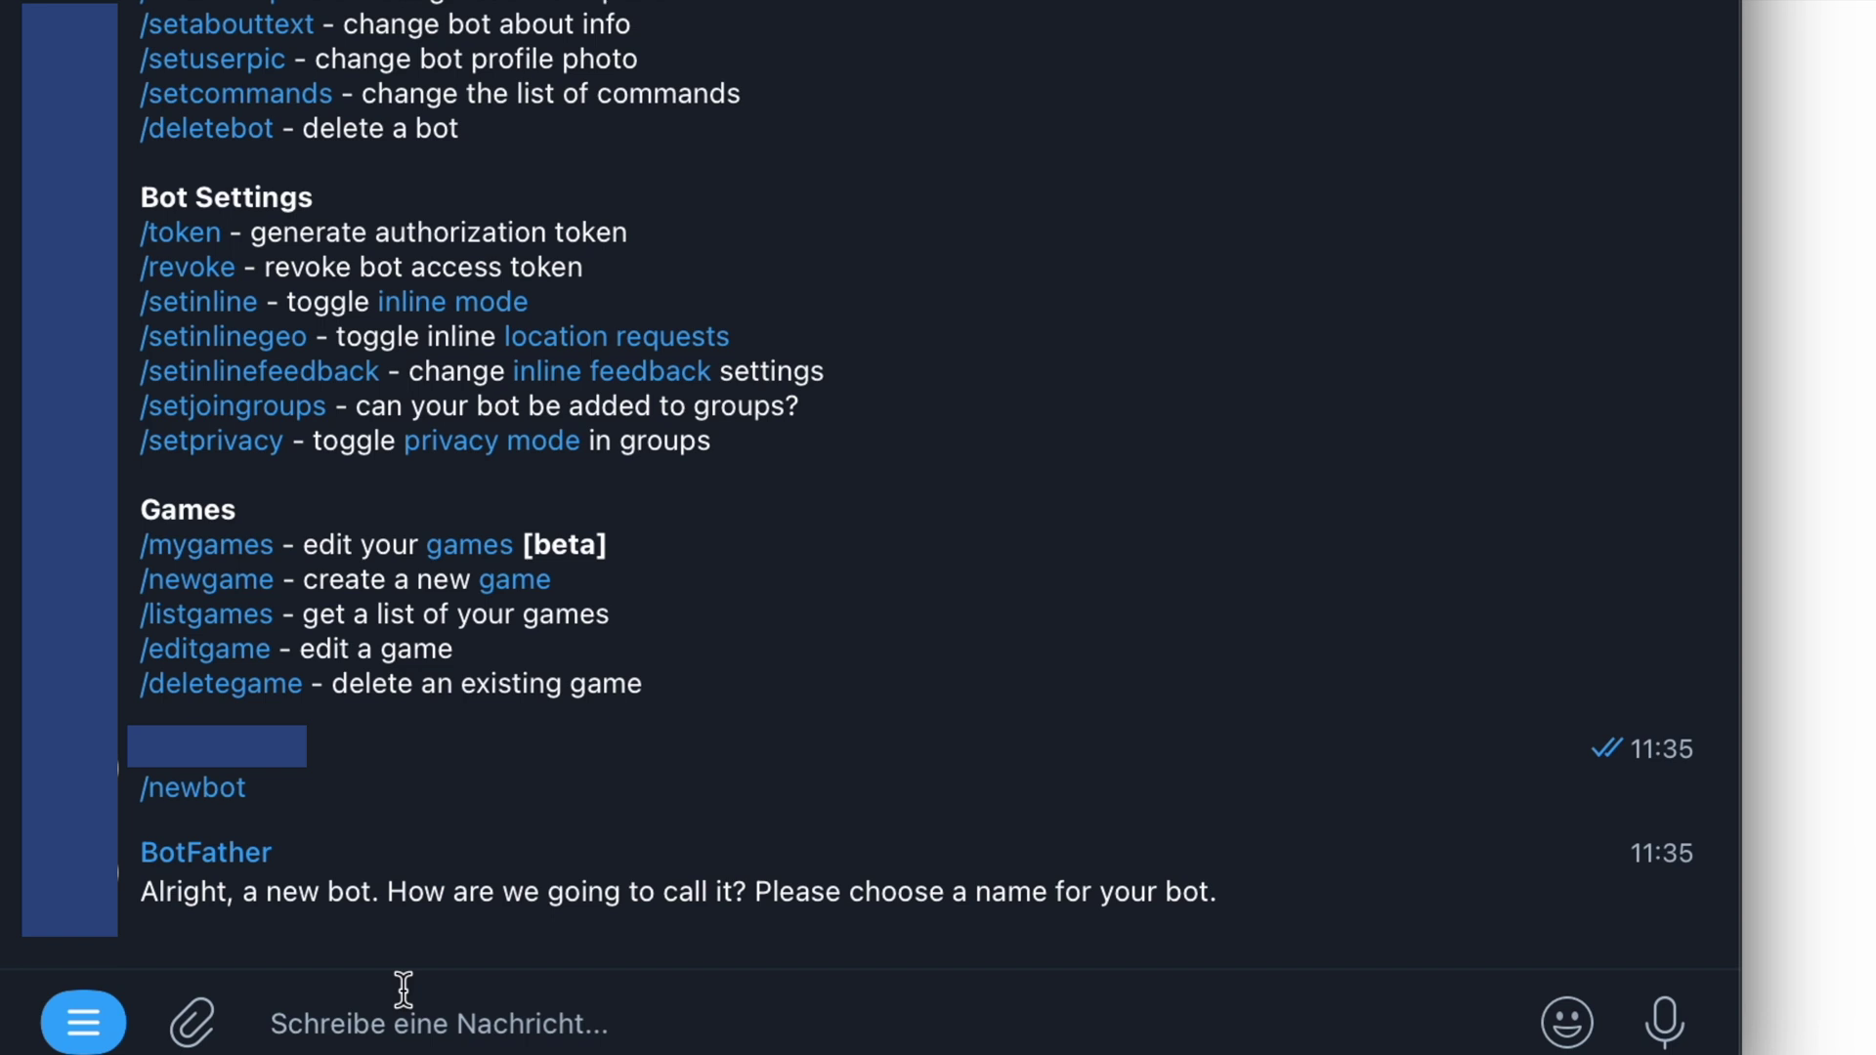
text(Bluep)
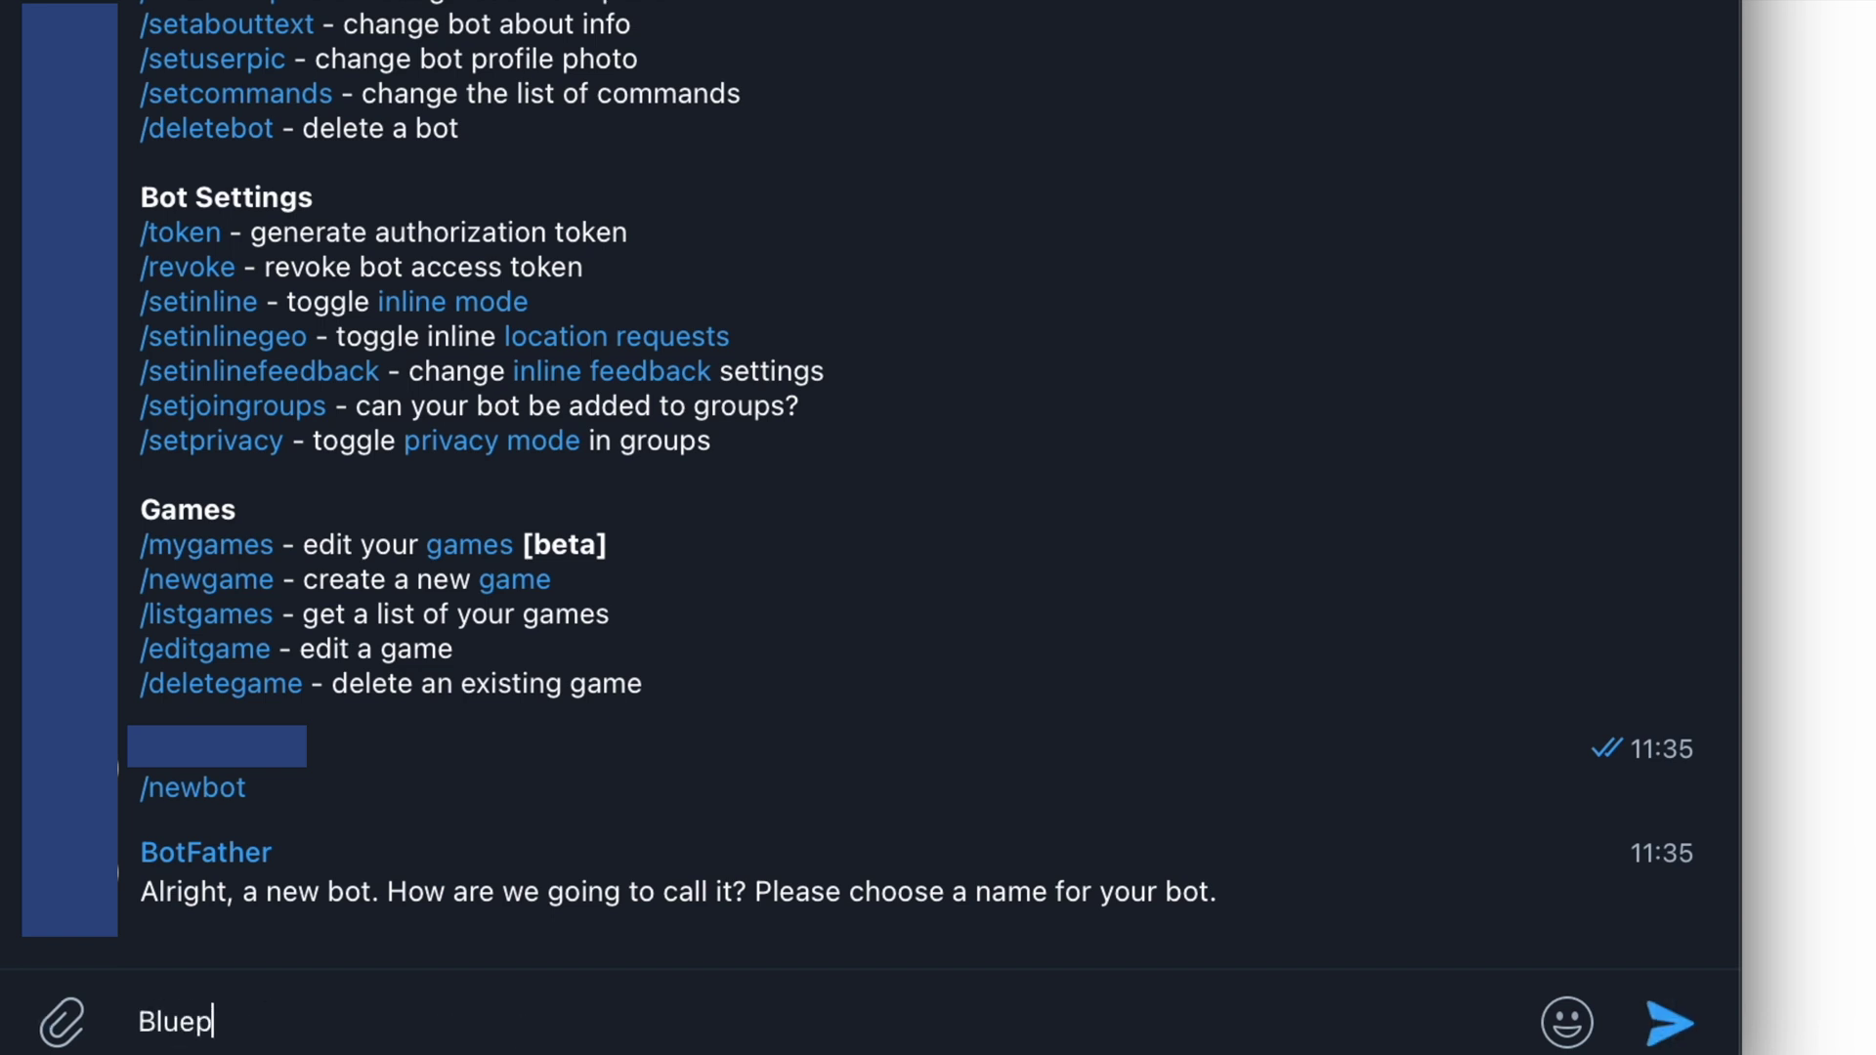
text(rint IoT)
key(Return)
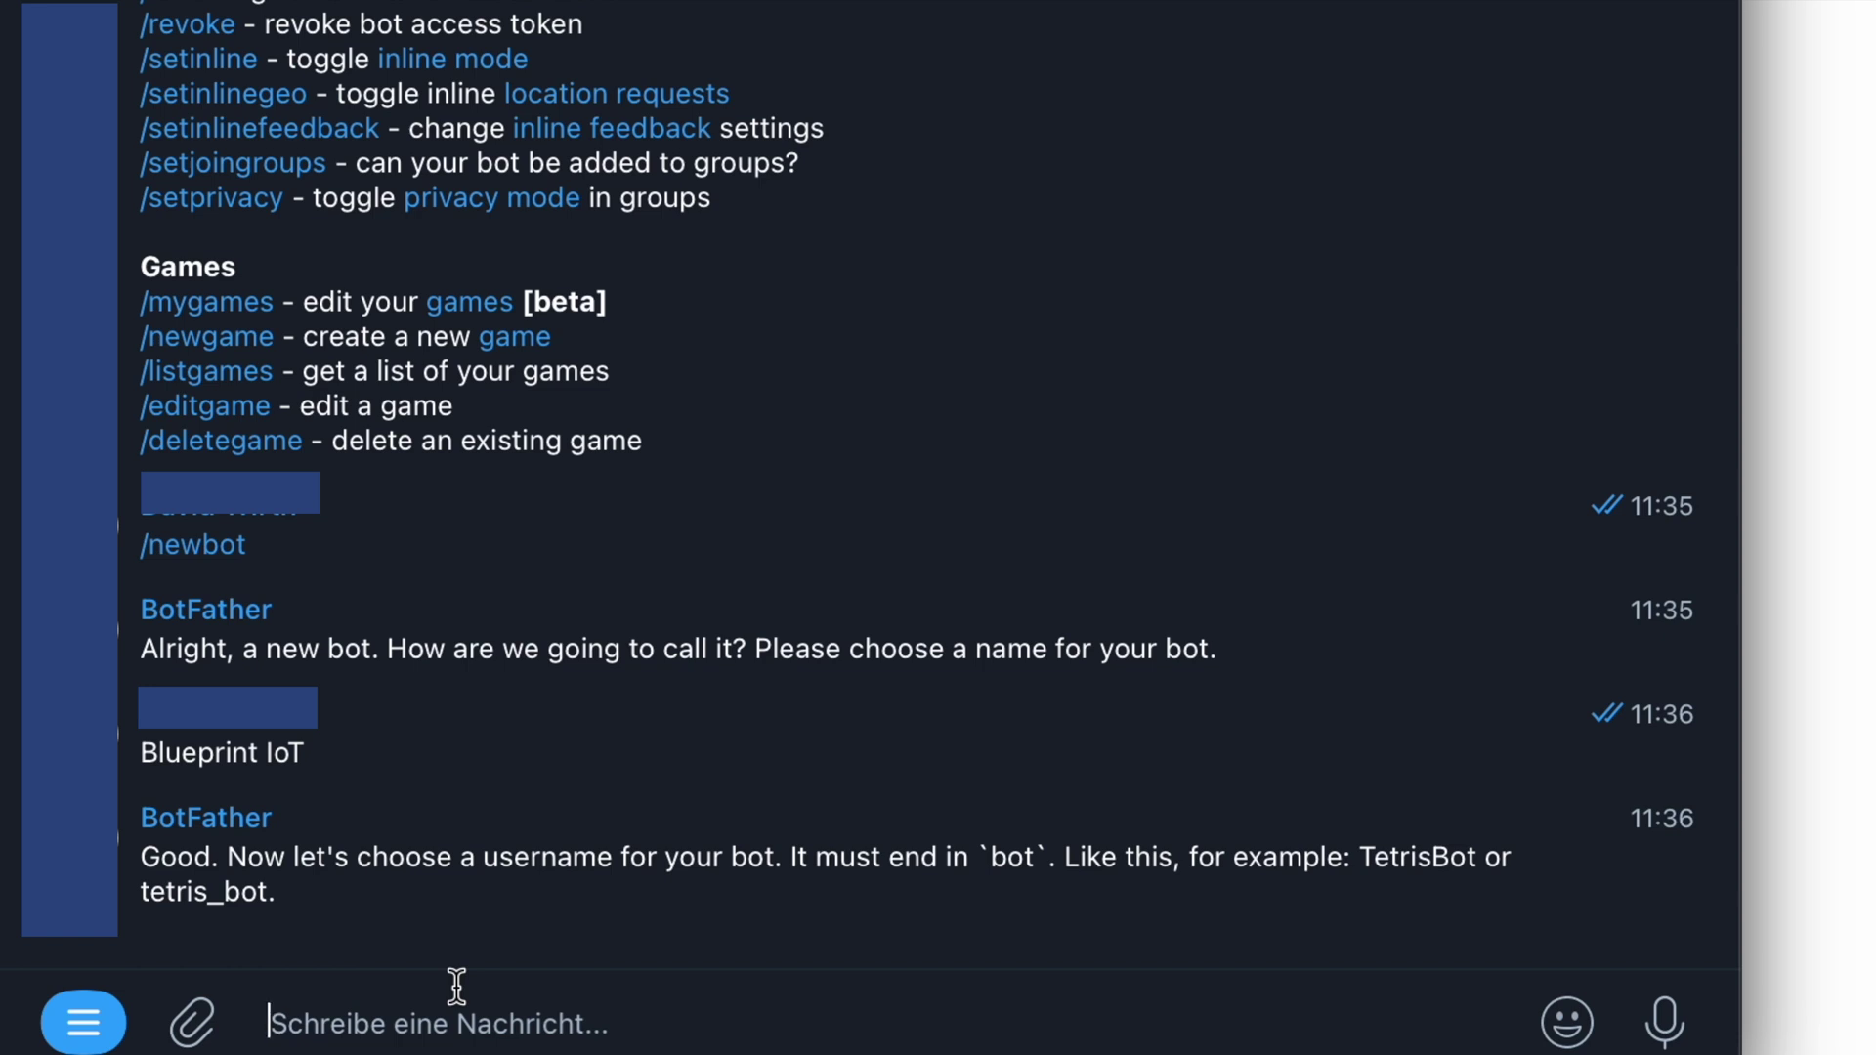
text(blueprintiotbot)
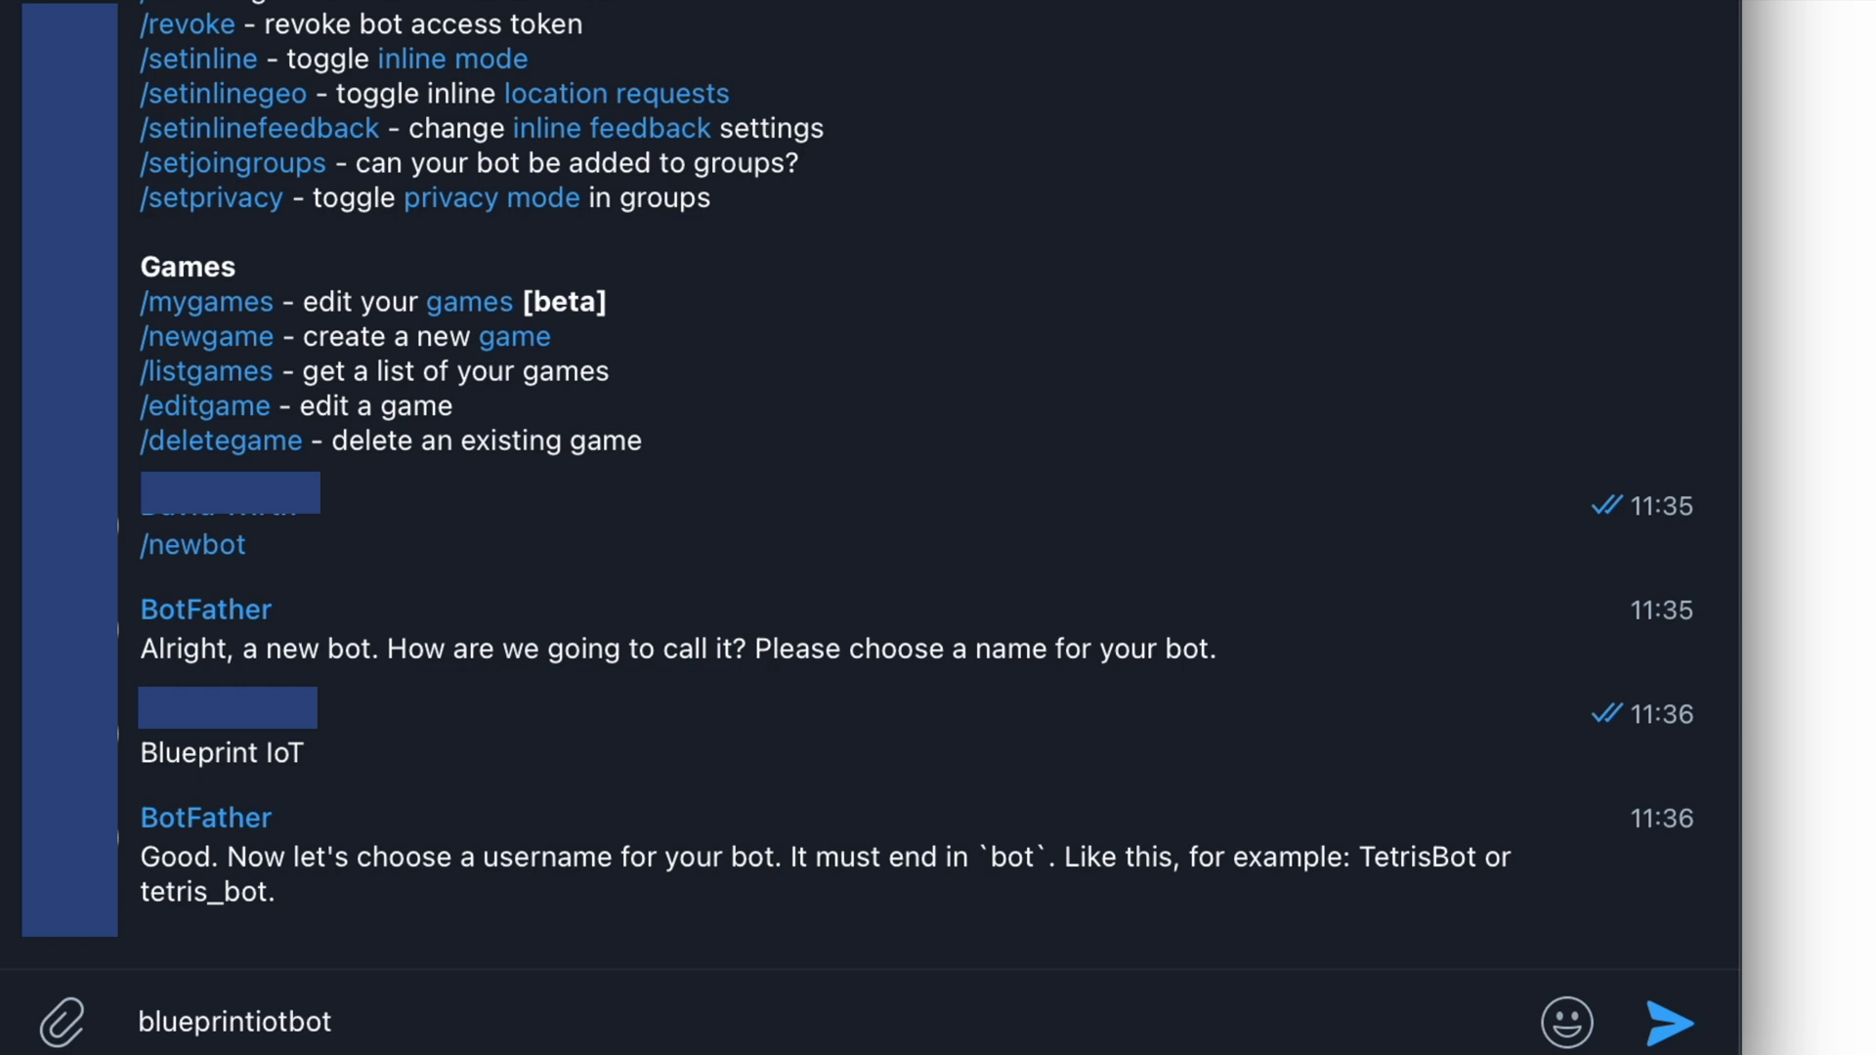
key(Return)
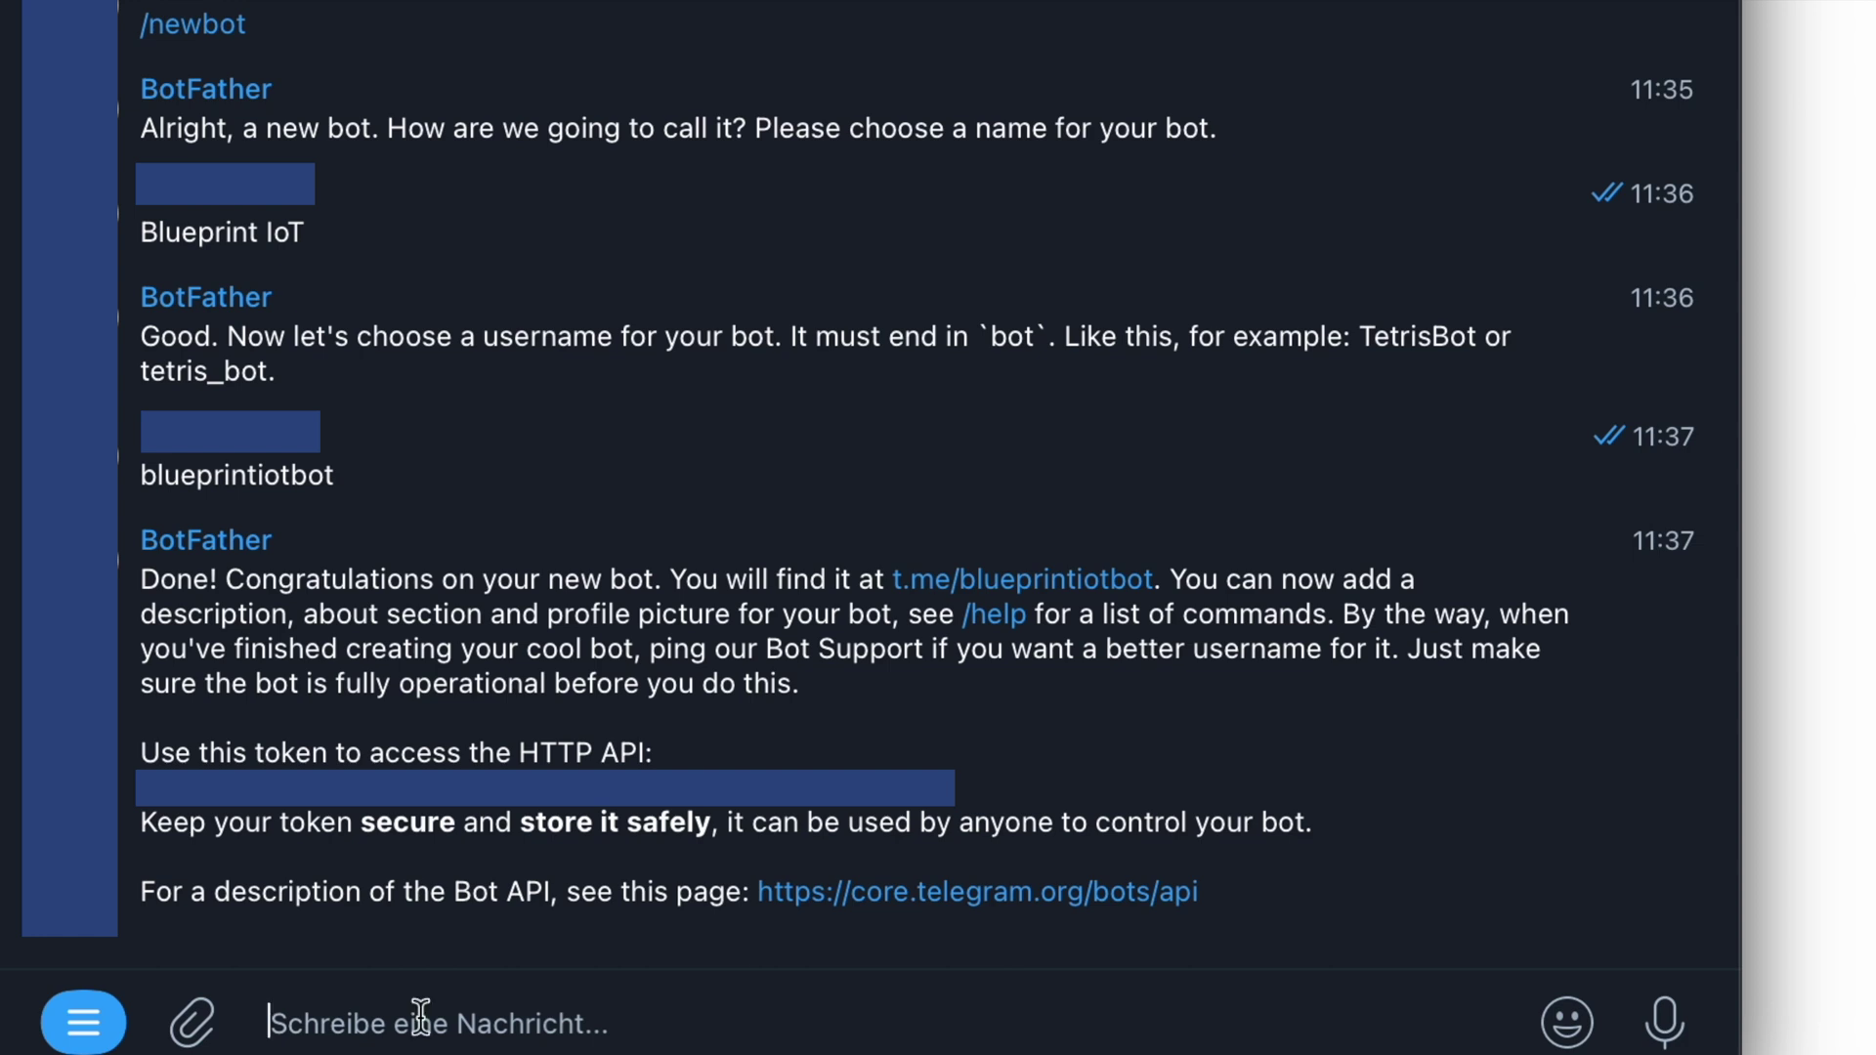
text(/)
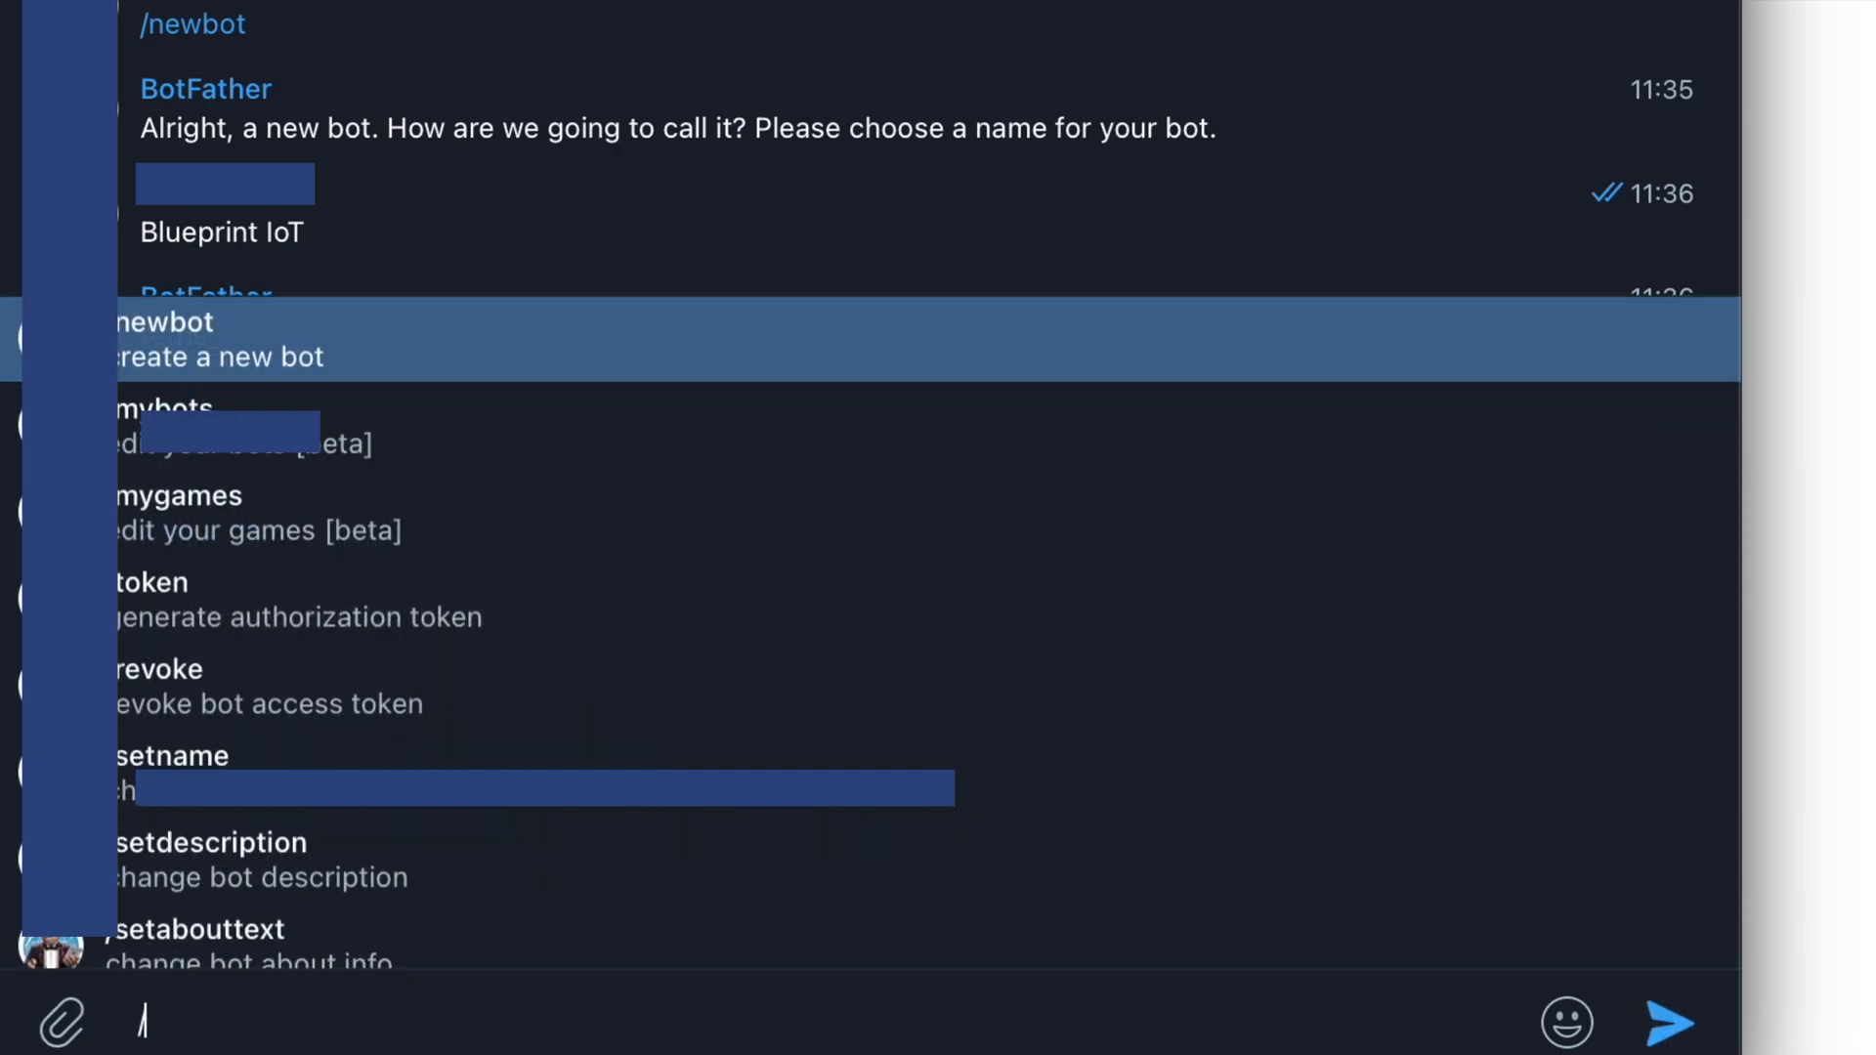
scroll(208, 423, down, 5)
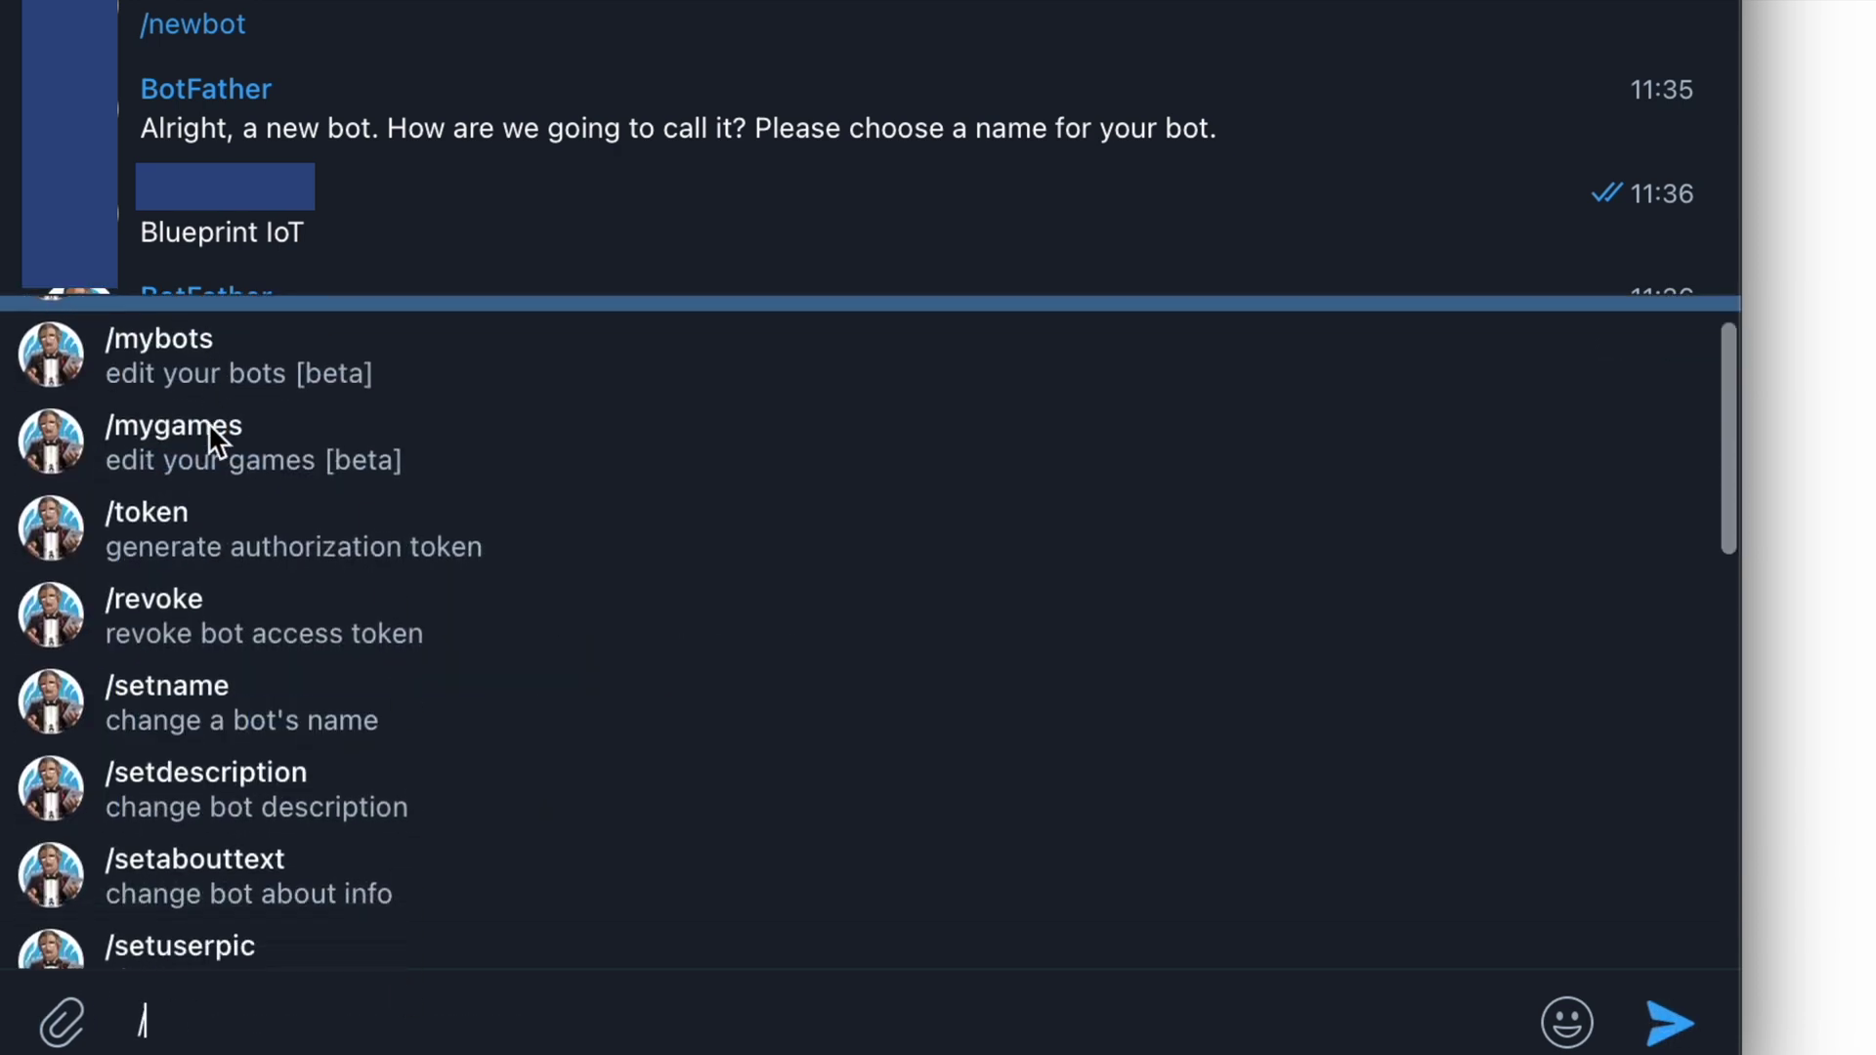
scroll(209, 424, down, 7)
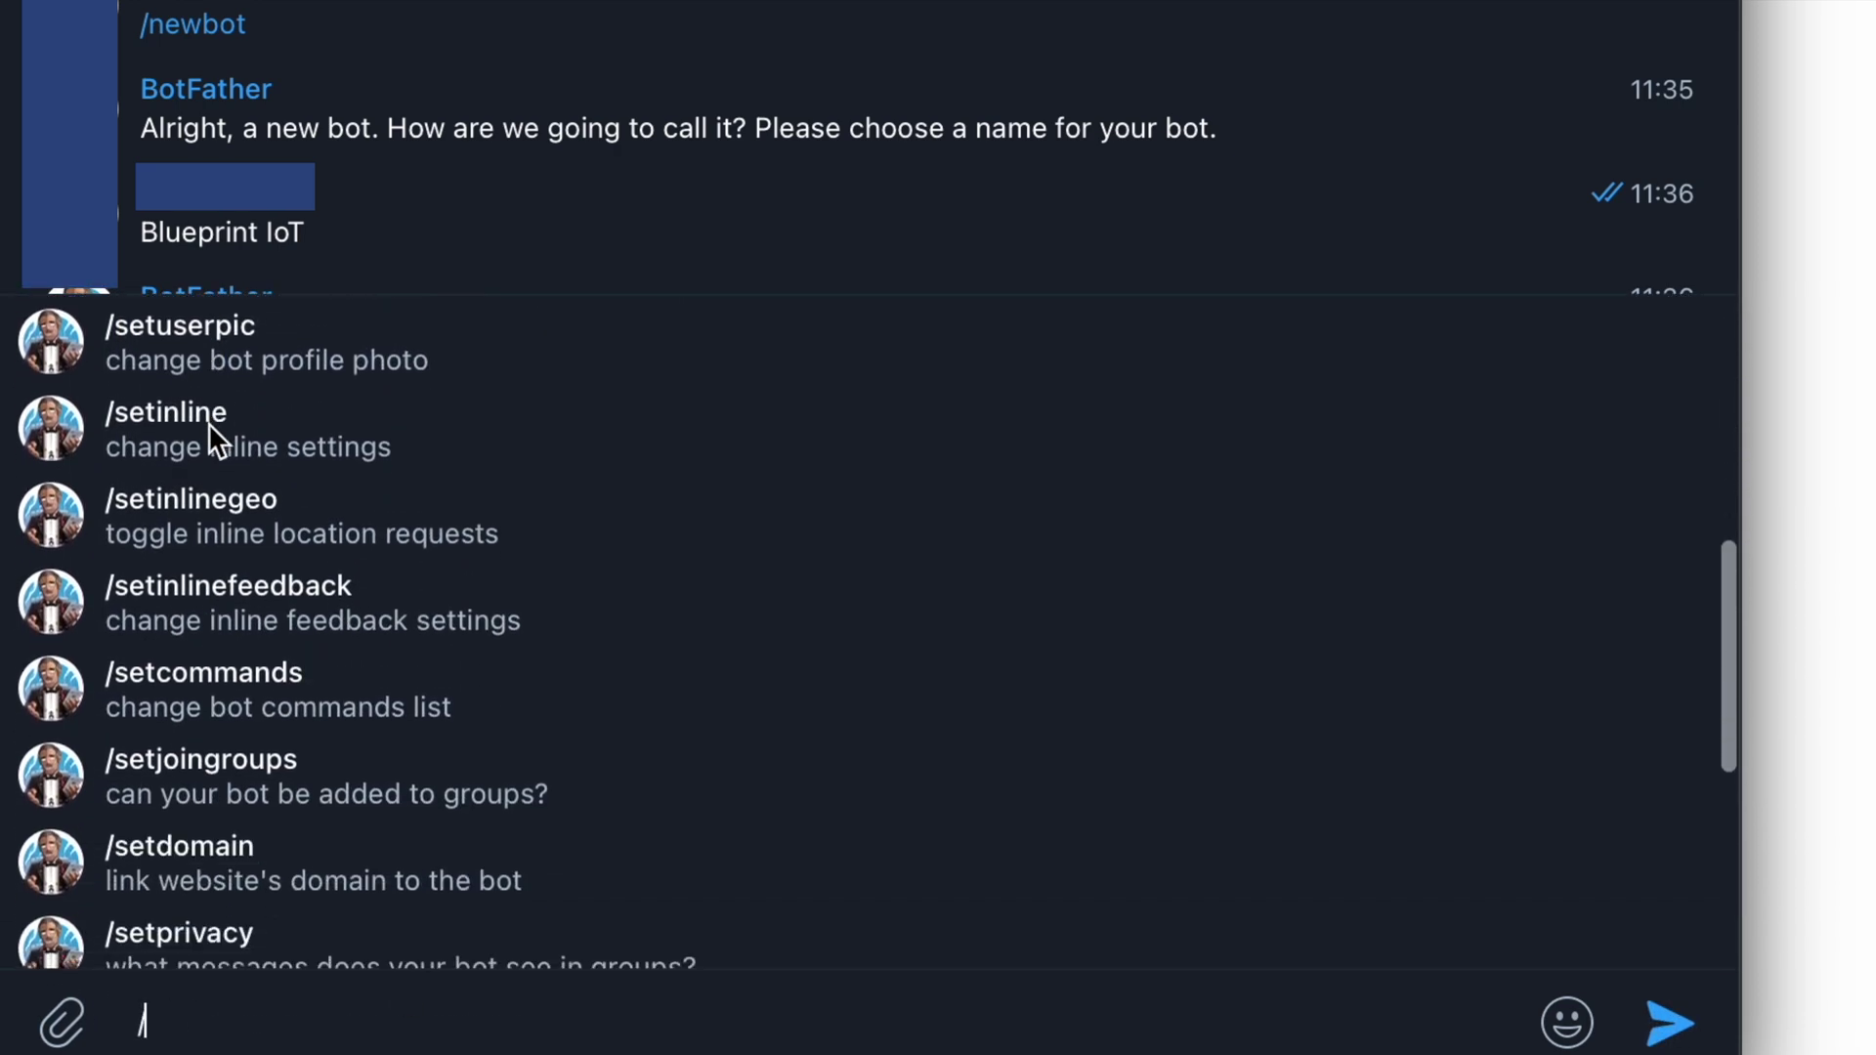
scroll(208, 422, down, 2)
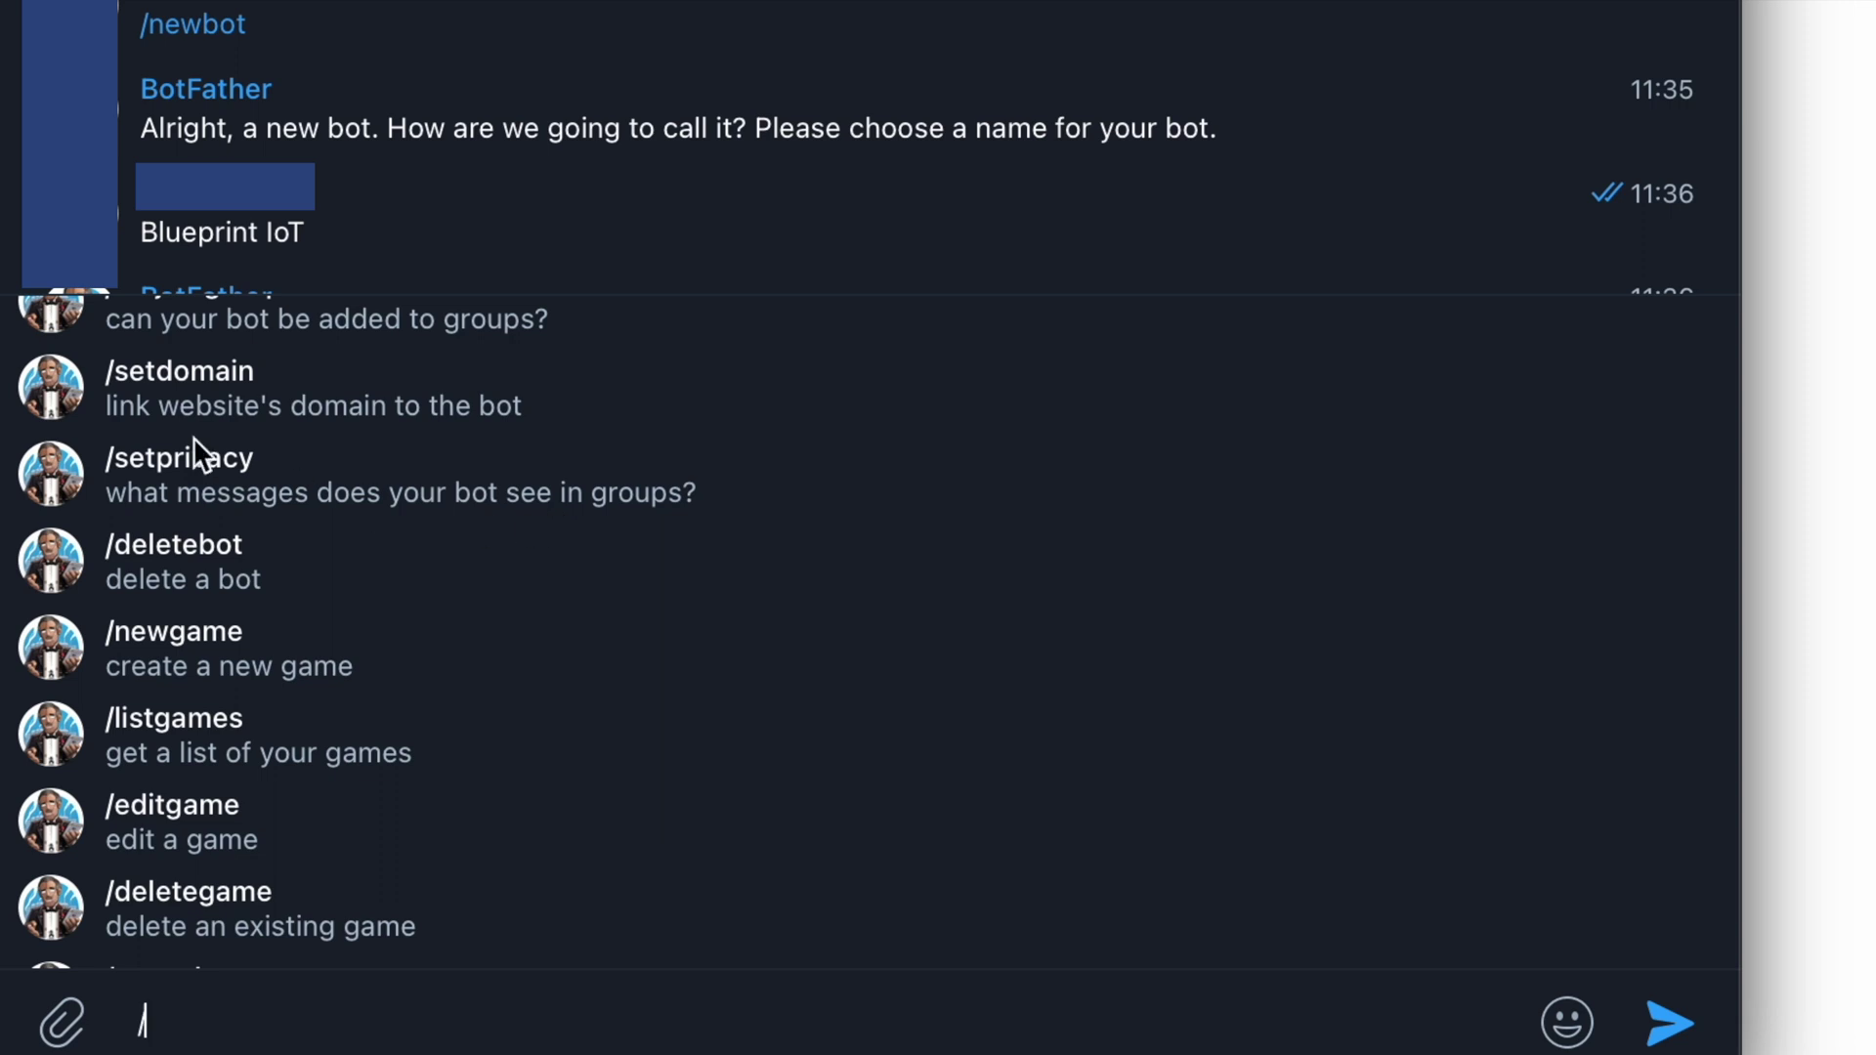
click(138, 466)
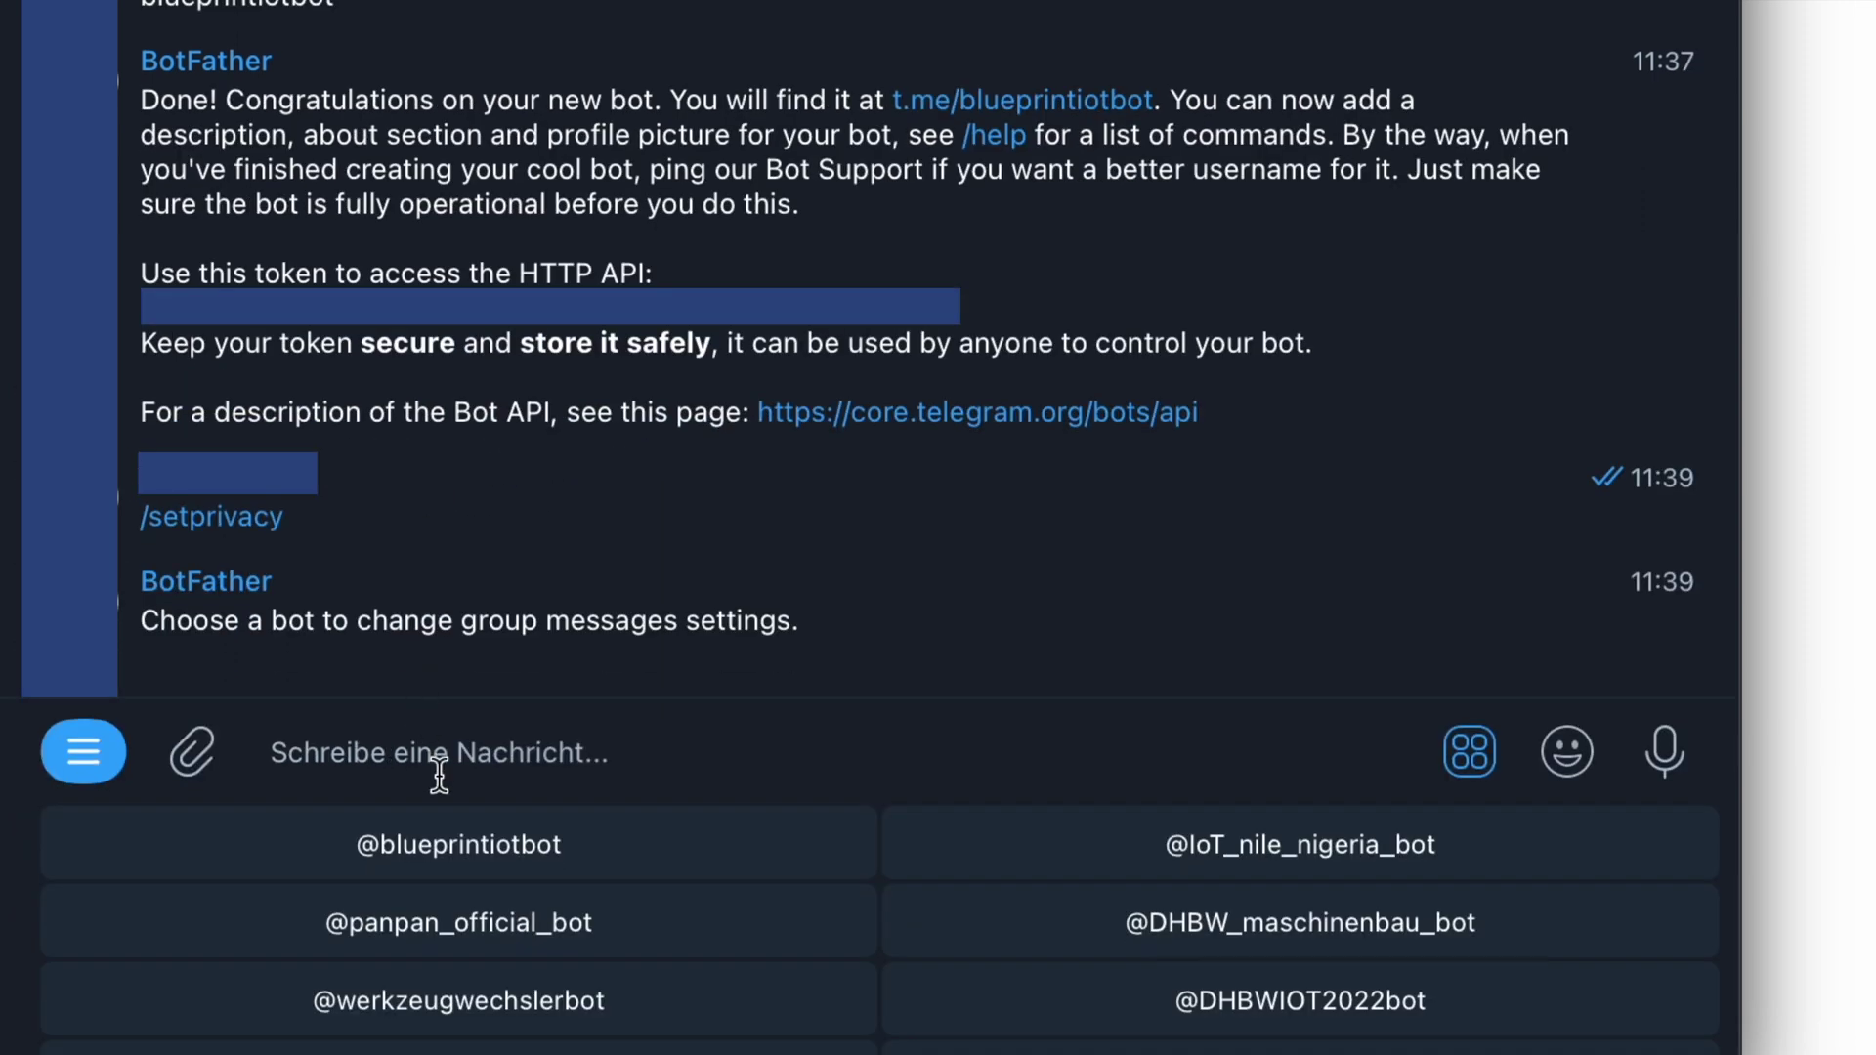
click(467, 851)
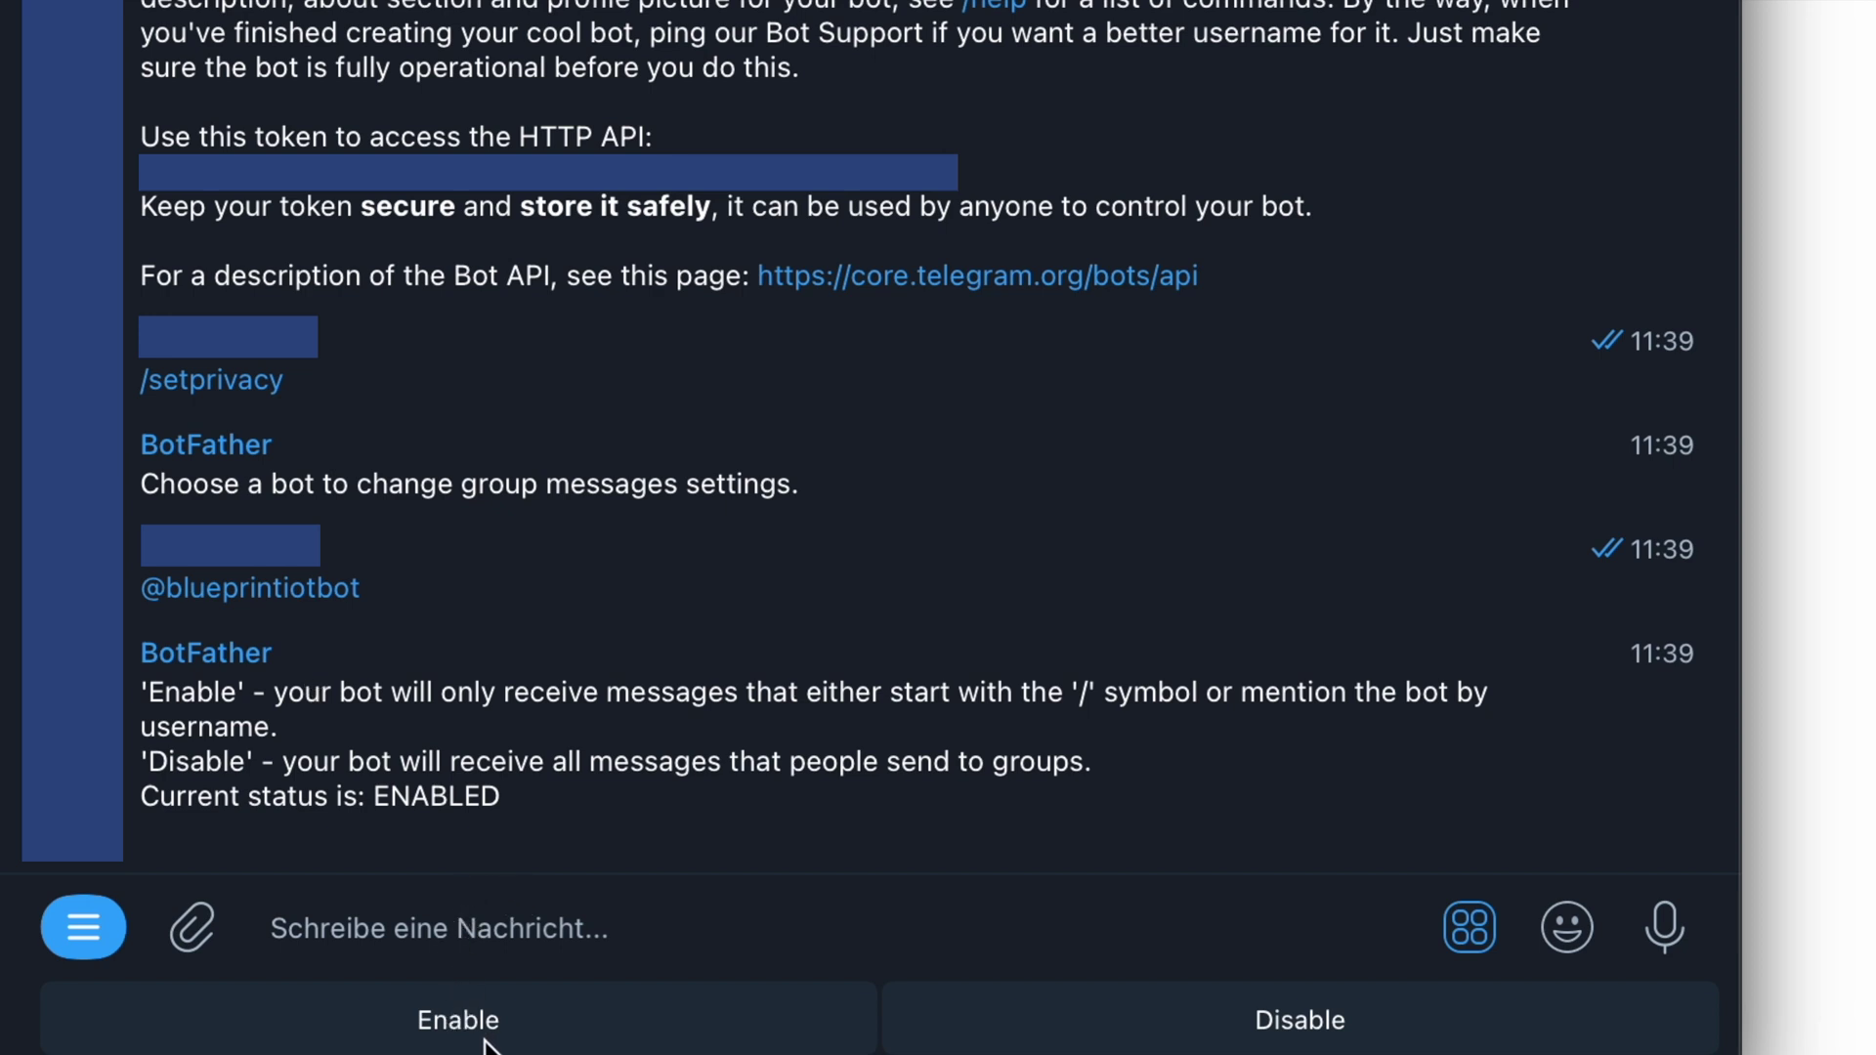
click(1276, 1021)
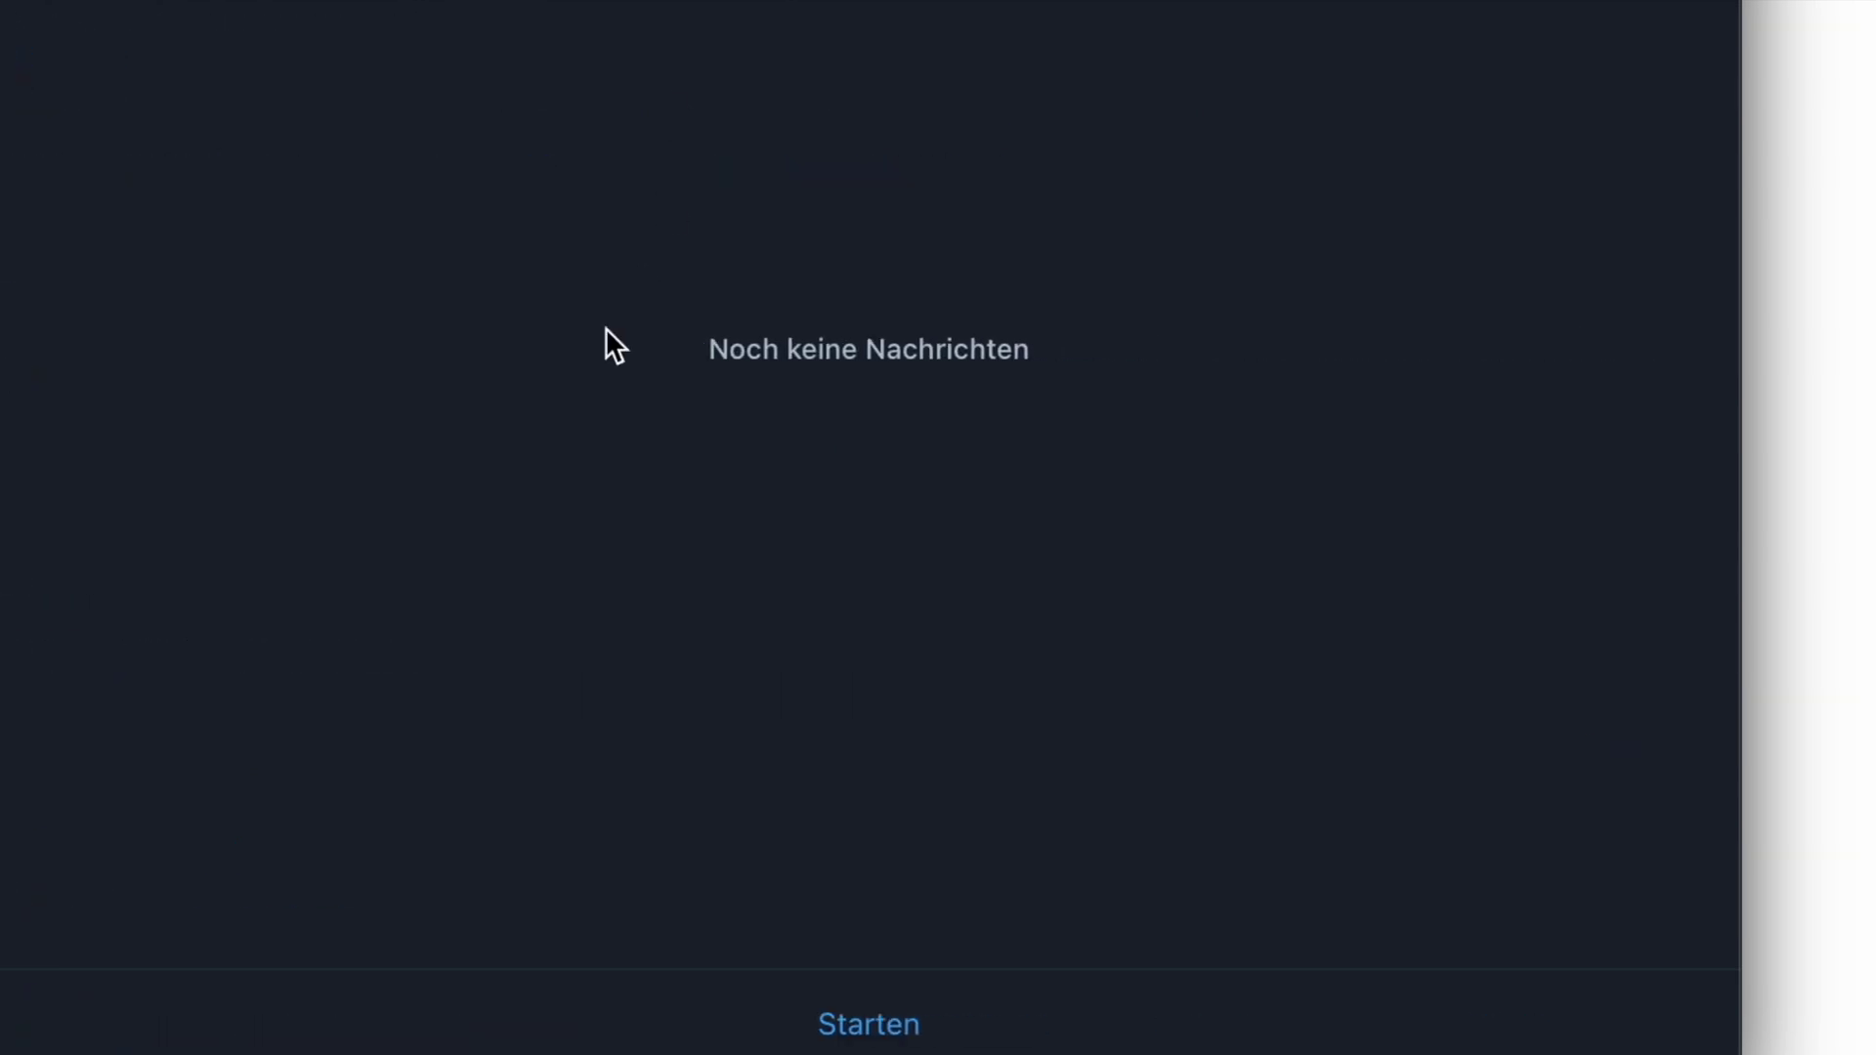
Start the conversation with the new bot in its empty chat
click(842, 1027)
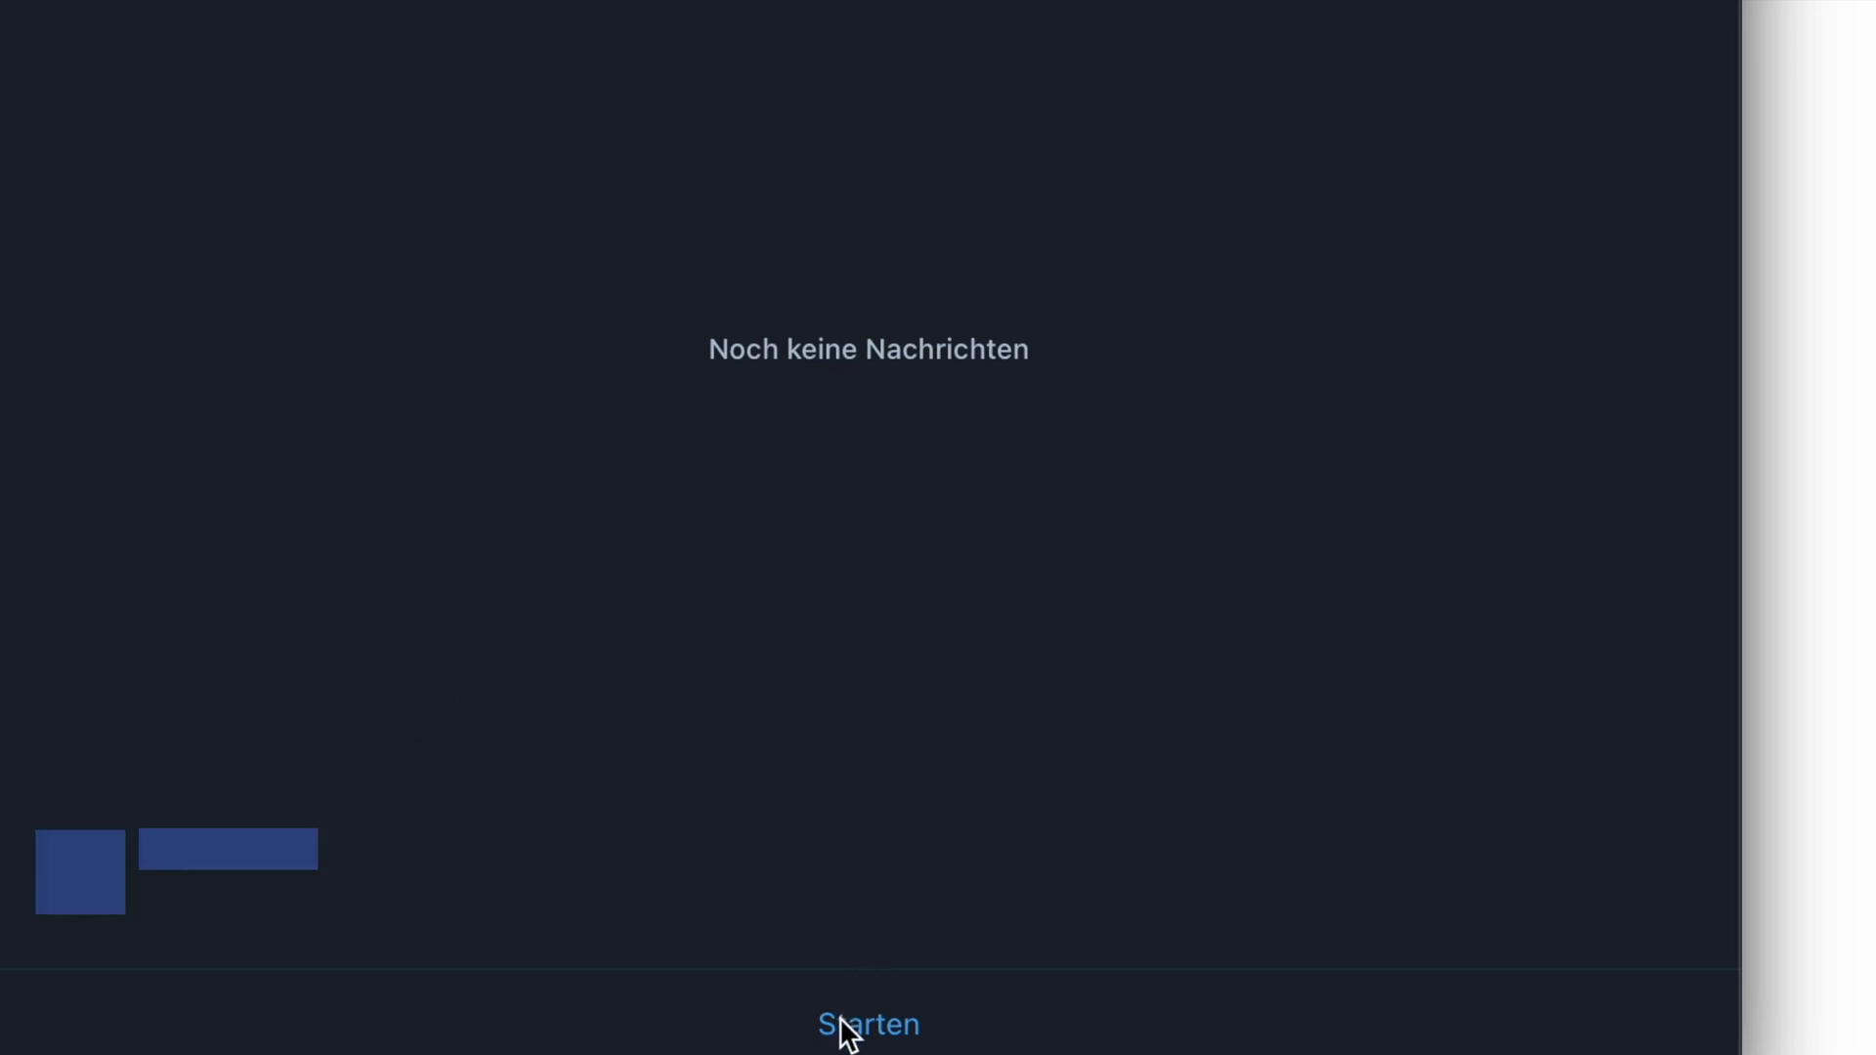